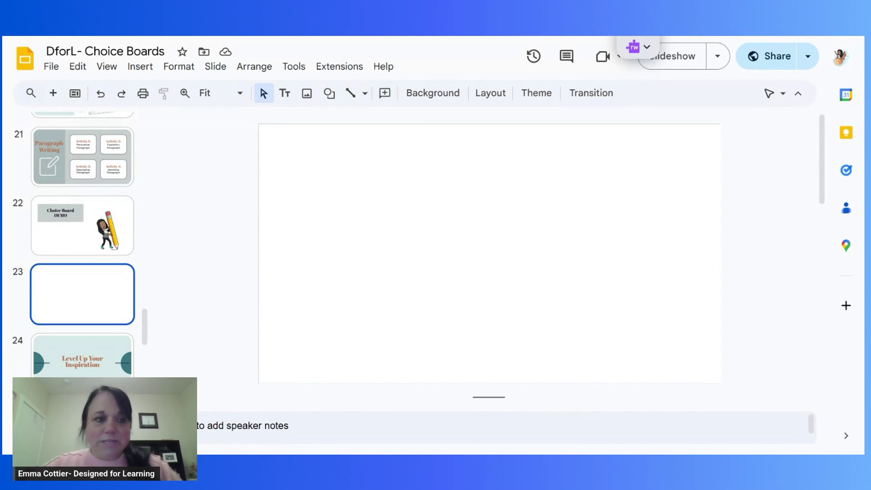
Give the slide a light grey background colour.
{"action": "left_click", "coordinate": [441, 93]}
{"action": "left_click", "coordinate": [530, 207]}
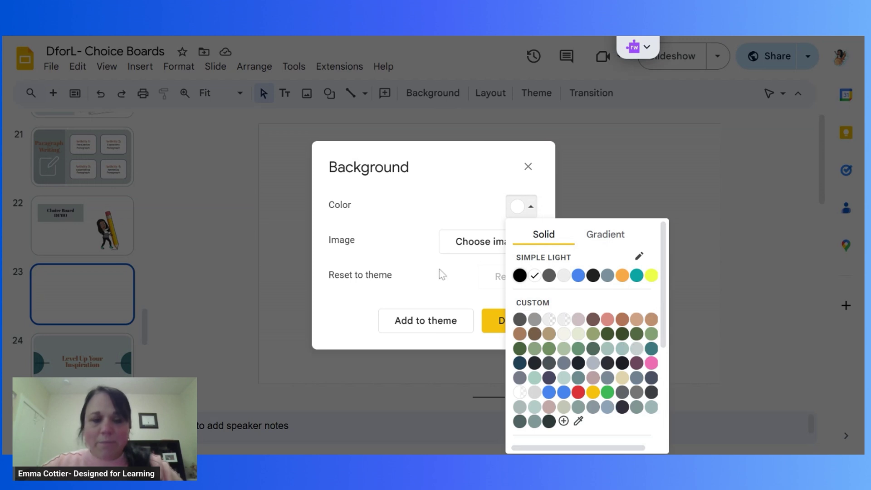
{"action": "left_click", "coordinate": [637, 350]}
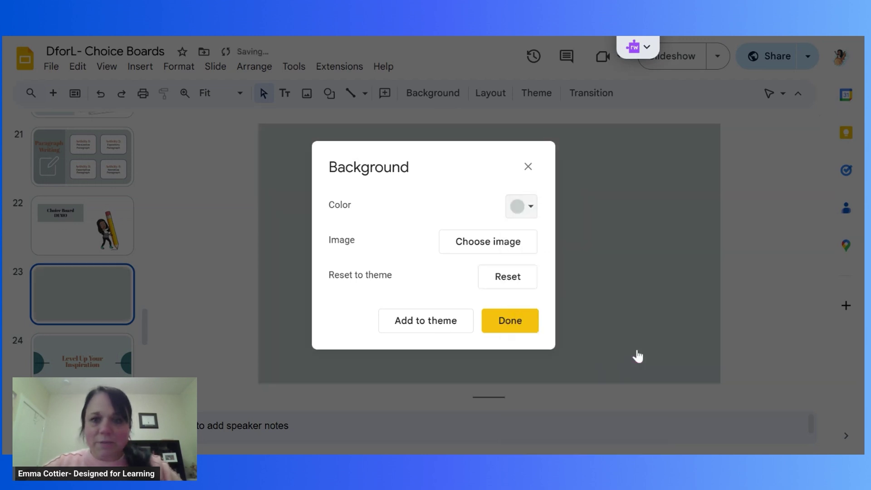
{"action": "left_click", "coordinate": [510, 321]}
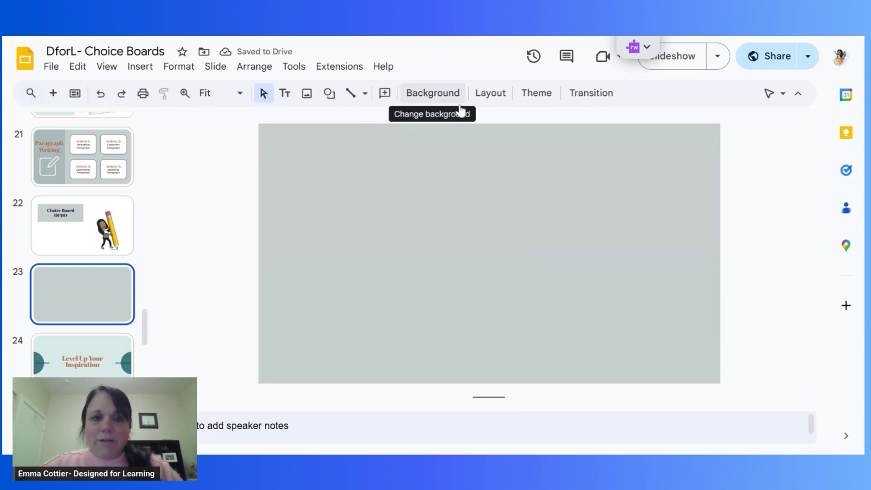
Draw a tall rectangle down the slide's left third and set its border colour.
{"action": "left_click", "coordinate": [330, 95]}
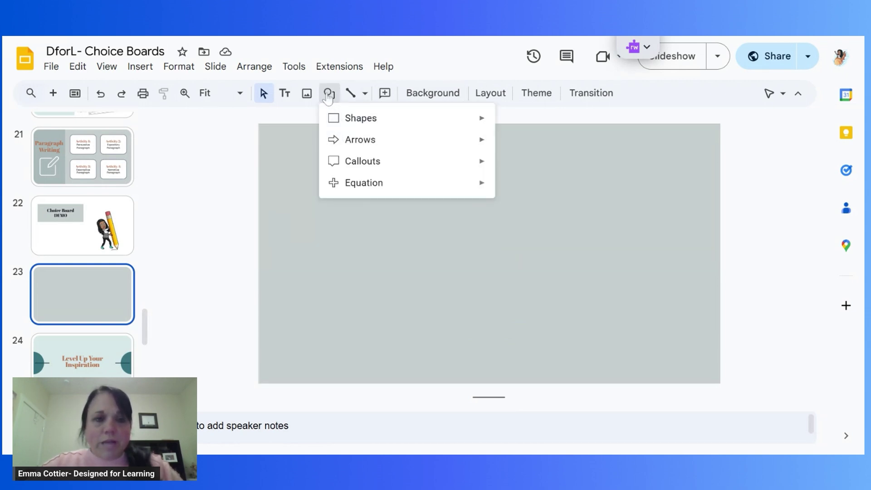
{"action": "mouse_move", "coordinate": [351, 119]}
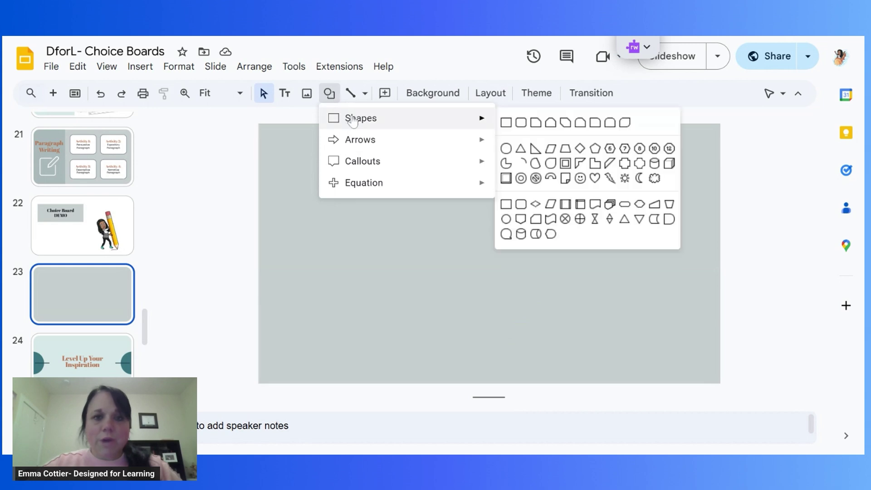
{"action": "left_click", "coordinate": [507, 126]}
{"action": "left_click_drag", "start_coordinate": [260, 123], "coordinate": [422, 384]}
{"action": "left_click", "coordinate": [407, 93]}
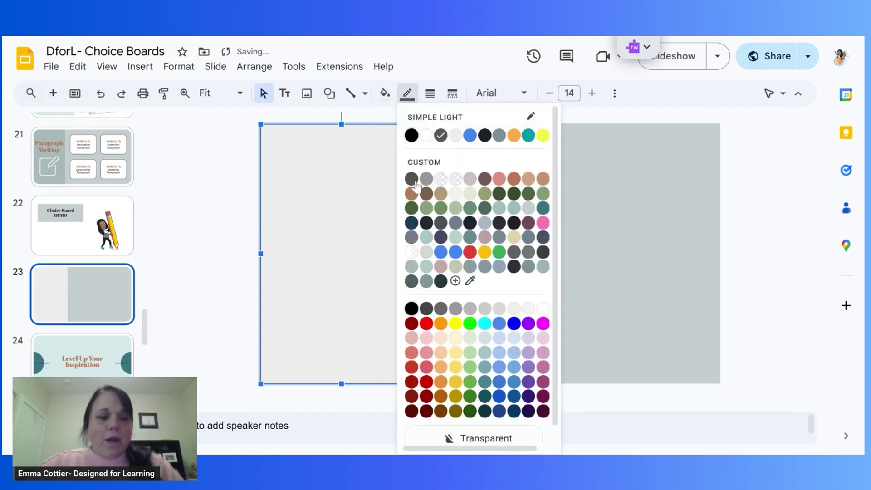
{"action": "left_click", "coordinate": [459, 350]}
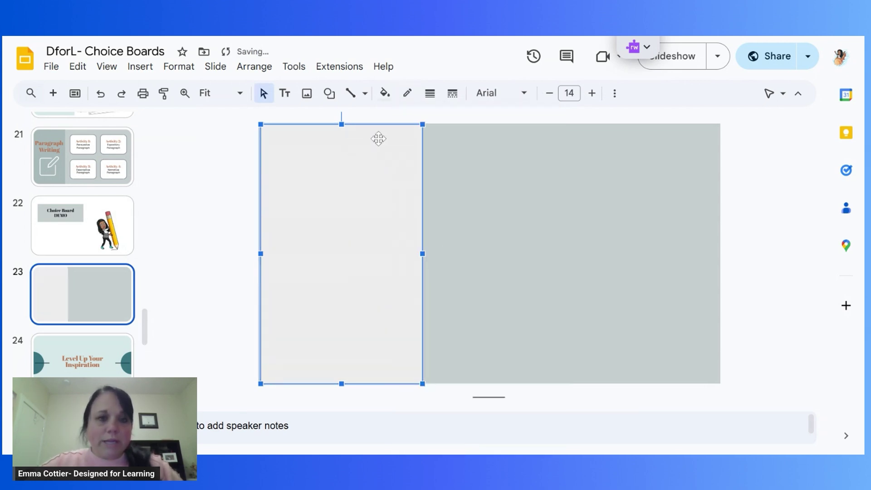
{"action": "left_click_drag", "start_coordinate": [363, 167], "coordinate": [363, 168]}
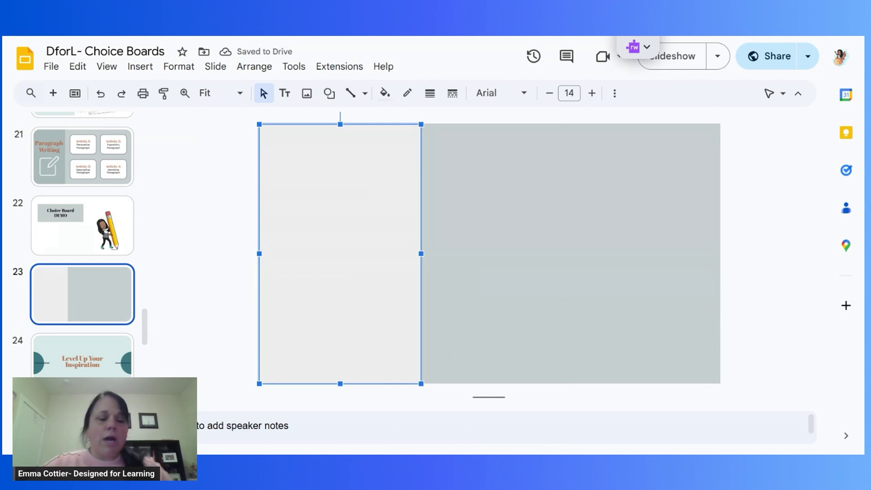
Try preset fills on the rectangle: grey-green, light teal, teal-green, slate and light grey.
{"action": "left_click", "coordinate": [384, 93]}
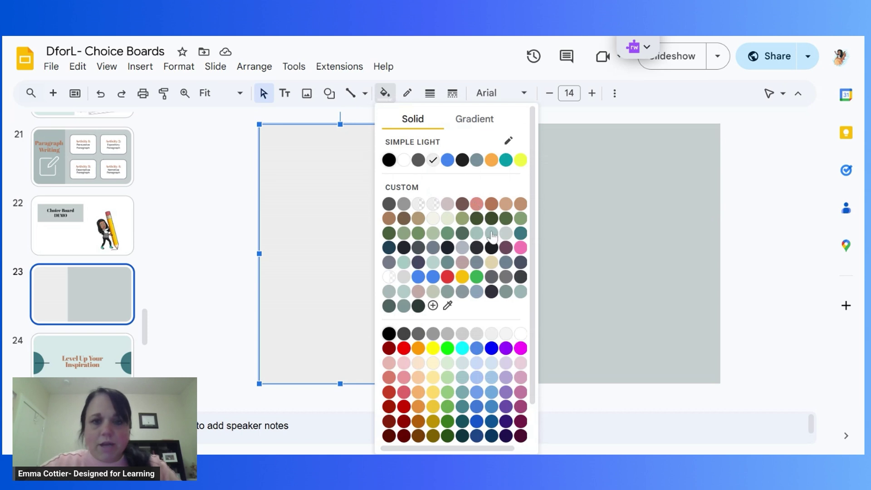
{"action": "left_click", "coordinate": [511, 290]}
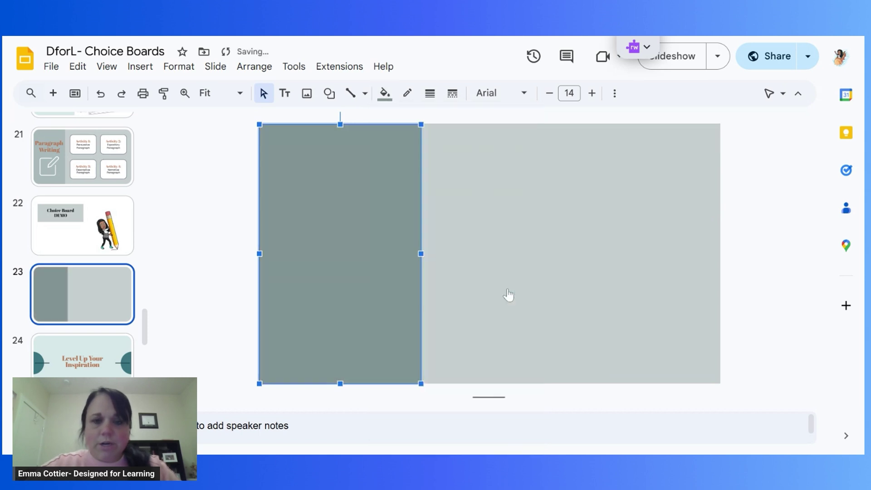
{"action": "left_click", "coordinate": [384, 94]}
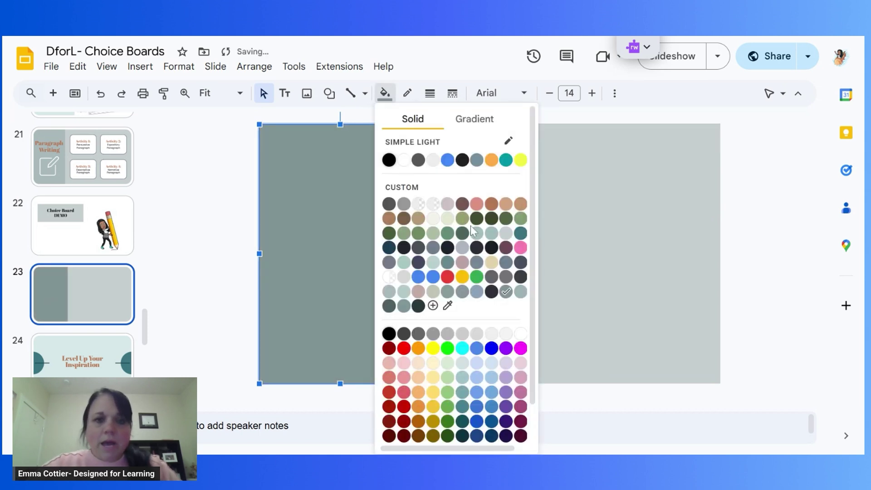
{"action": "left_click", "coordinate": [479, 239]}
{"action": "left_click", "coordinate": [385, 93]}
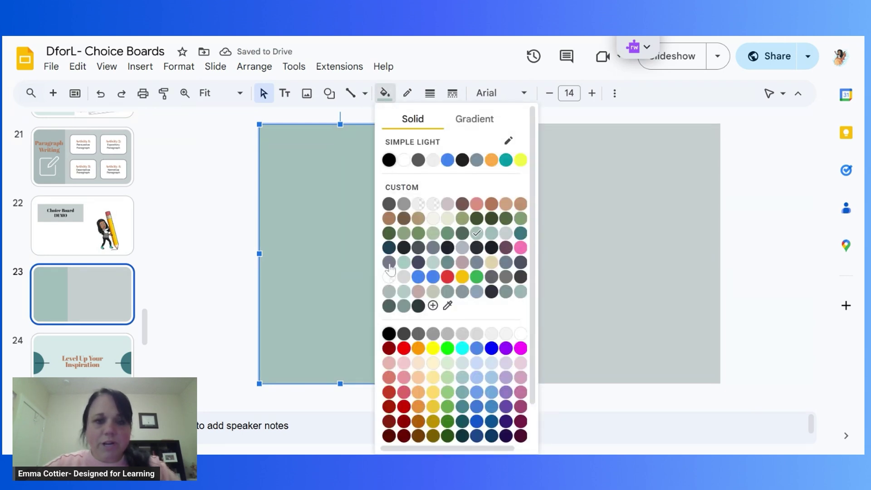
{"action": "left_click", "coordinate": [403, 263]}
{"action": "left_click", "coordinate": [384, 93]}
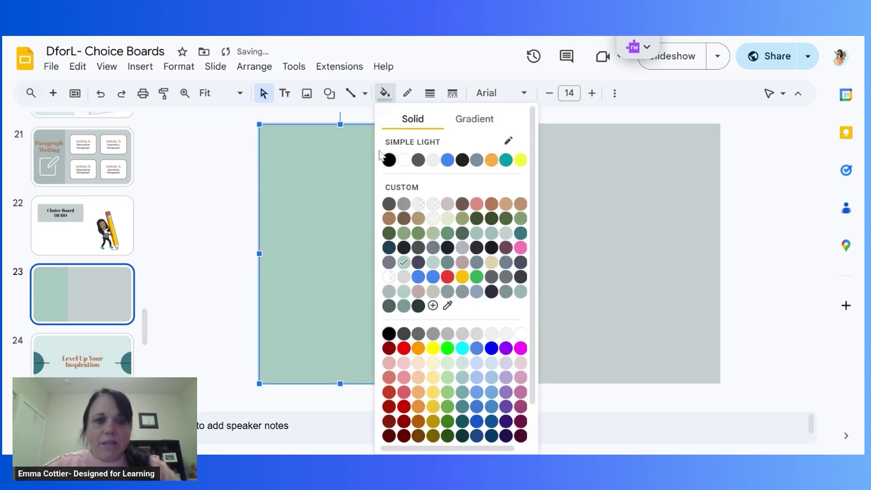
{"action": "left_click", "coordinate": [388, 273]}
{"action": "left_click", "coordinate": [384, 94]}
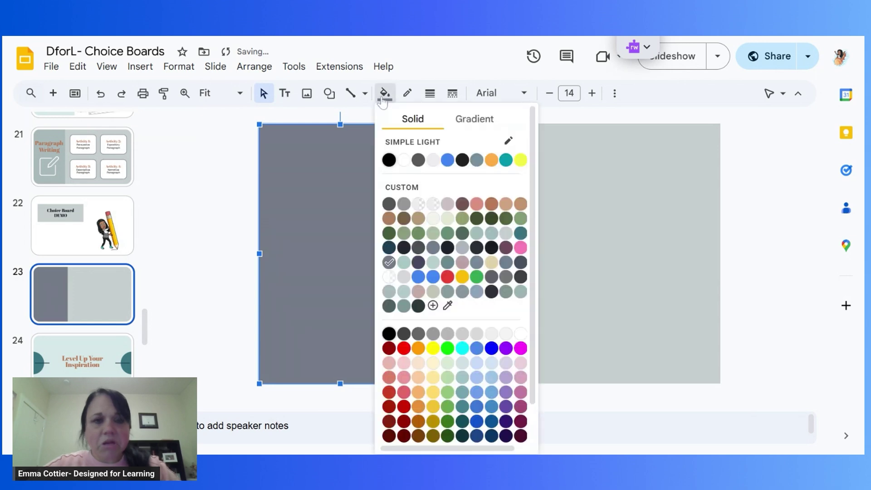
{"action": "left_click", "coordinate": [505, 235]}
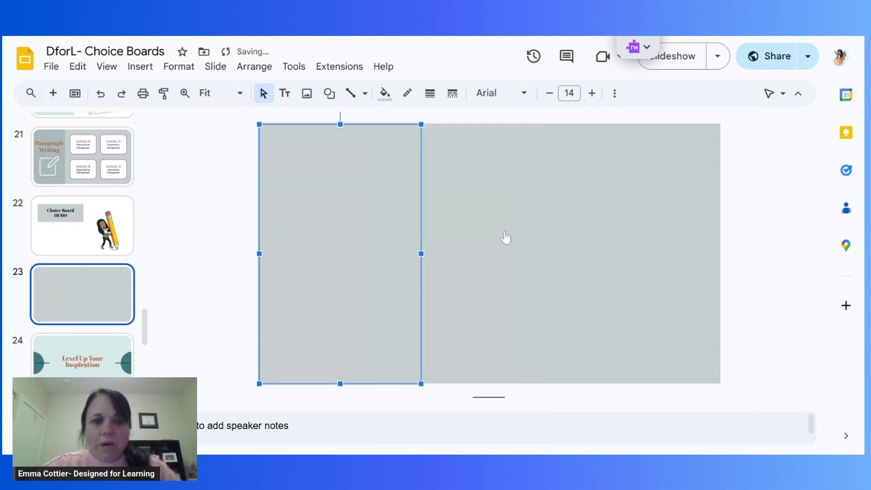
Fill the rectangle with a custom darker grey (#9ba6a8).
{"action": "left_click", "coordinate": [385, 94]}
{"action": "left_click", "coordinate": [433, 305]}
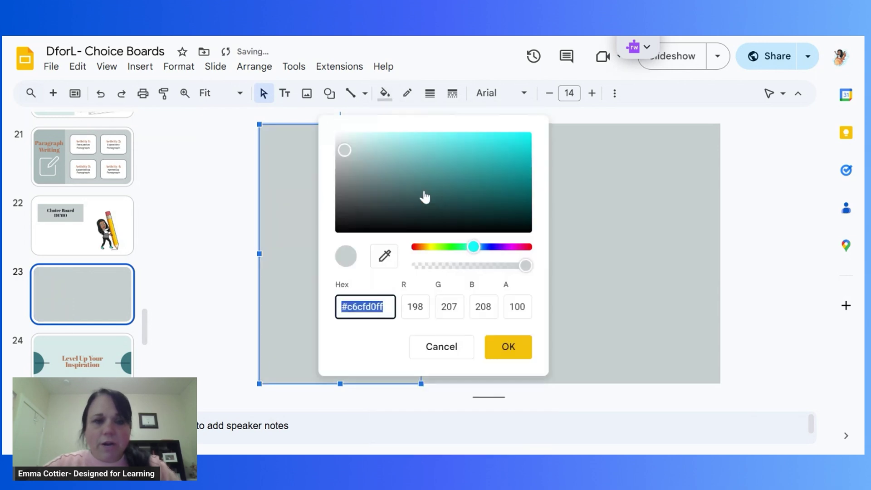
{"action": "left_click", "coordinate": [351, 166]}
{"action": "left_click", "coordinate": [508, 346]}
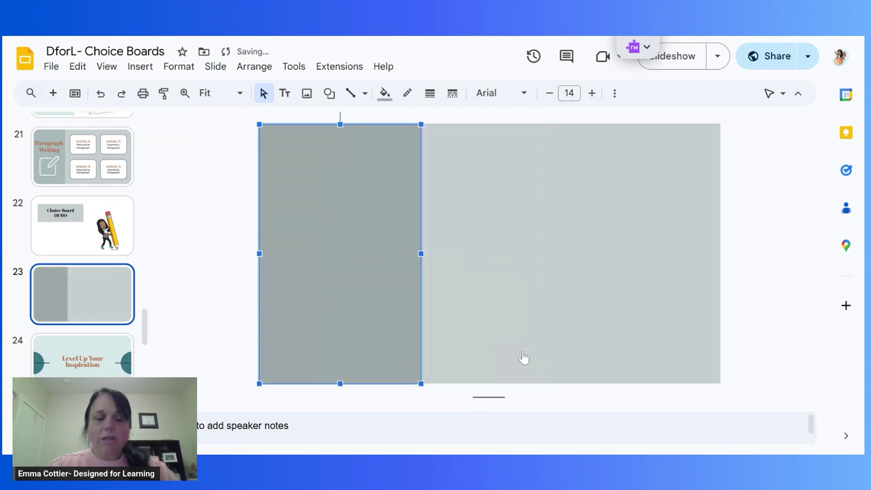
{"action": "left_click", "coordinate": [524, 357]}
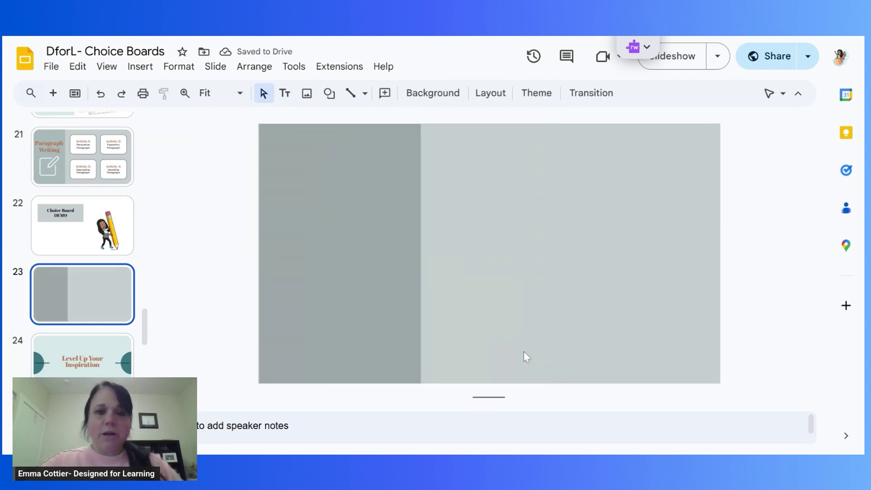
{"action": "left_click", "coordinate": [333, 101]}
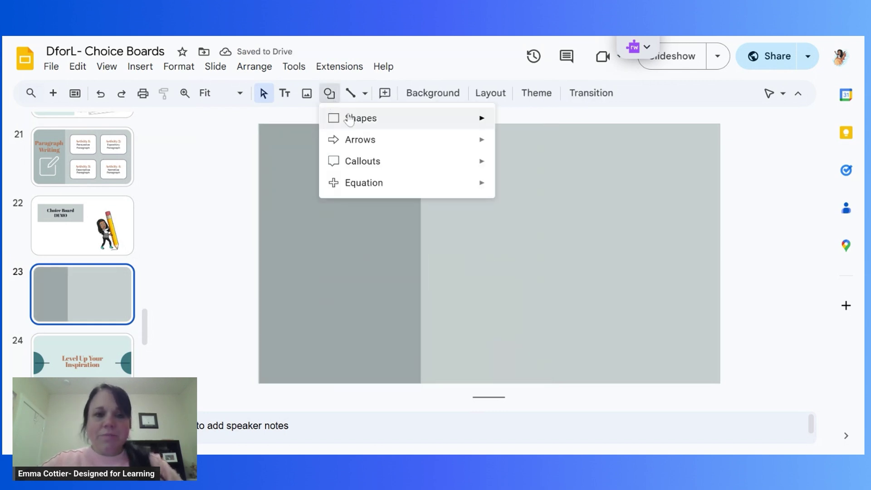
Draw a rounded box at the upper right with white fill and a dark 4px border.
{"action": "mouse_move", "coordinate": [349, 120]}
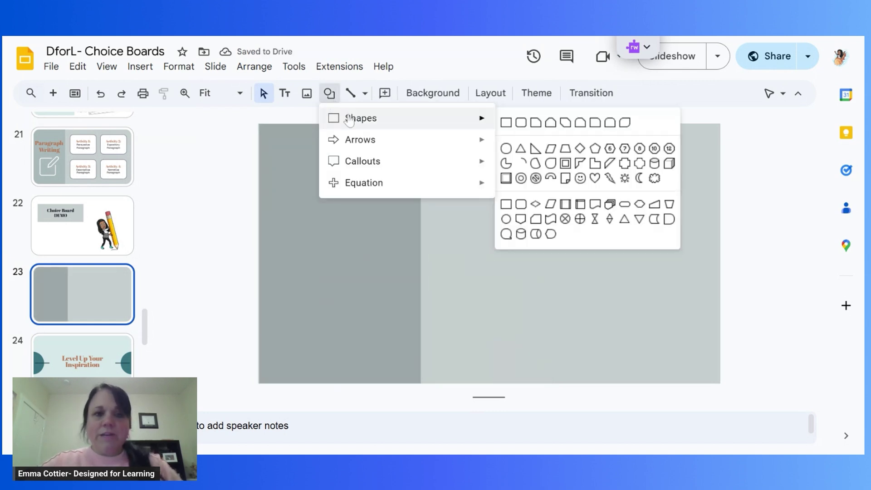
{"action": "left_click", "coordinate": [521, 122]}
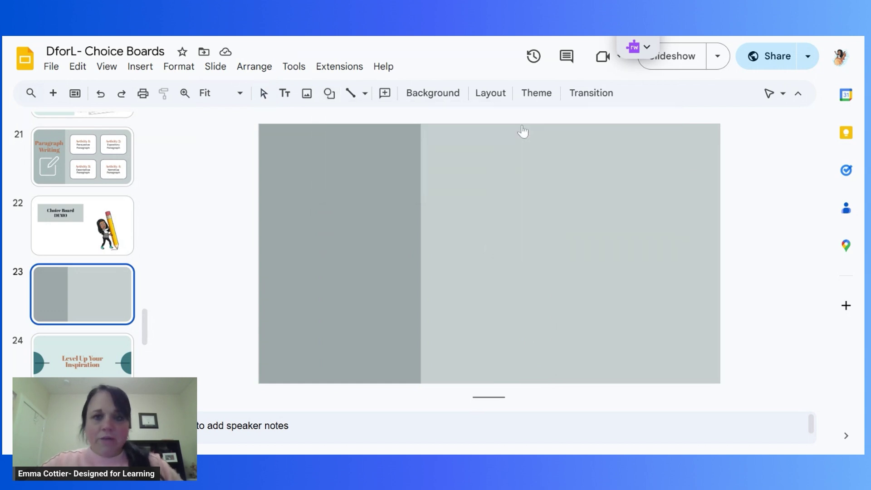
{"action": "left_click_drag", "start_coordinate": [436, 162], "coordinate": [566, 248]}
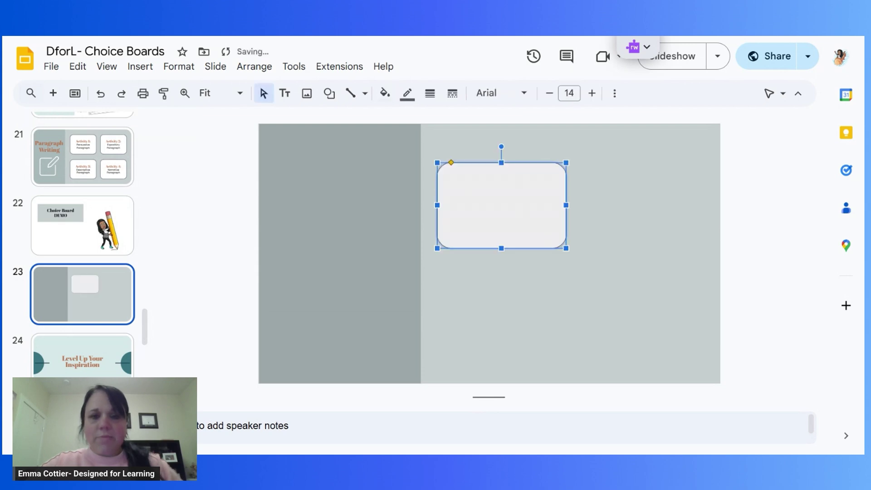
{"action": "left_click_drag", "start_coordinate": [523, 222], "coordinate": [522, 222]}
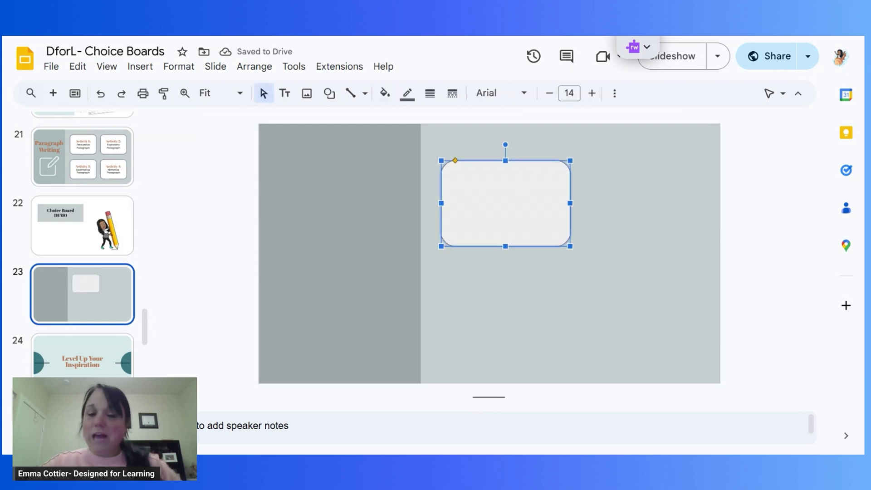
{"action": "left_click", "coordinate": [385, 94]}
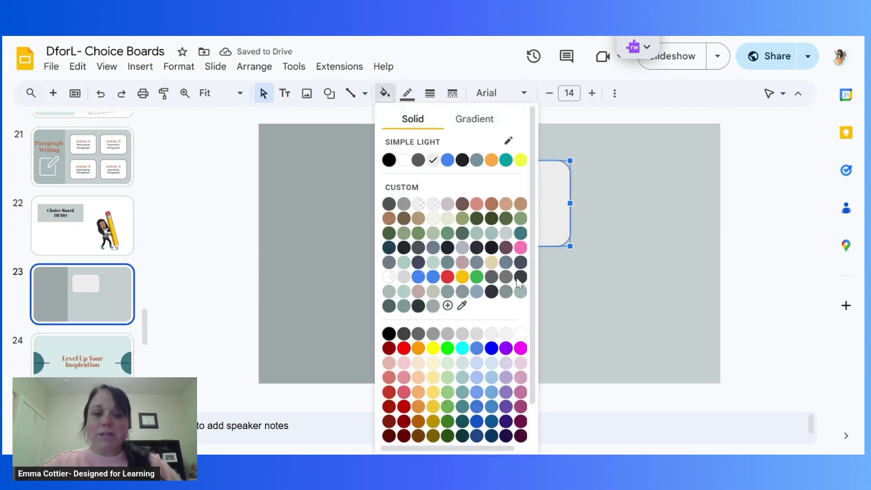
{"action": "left_click", "coordinate": [521, 334]}
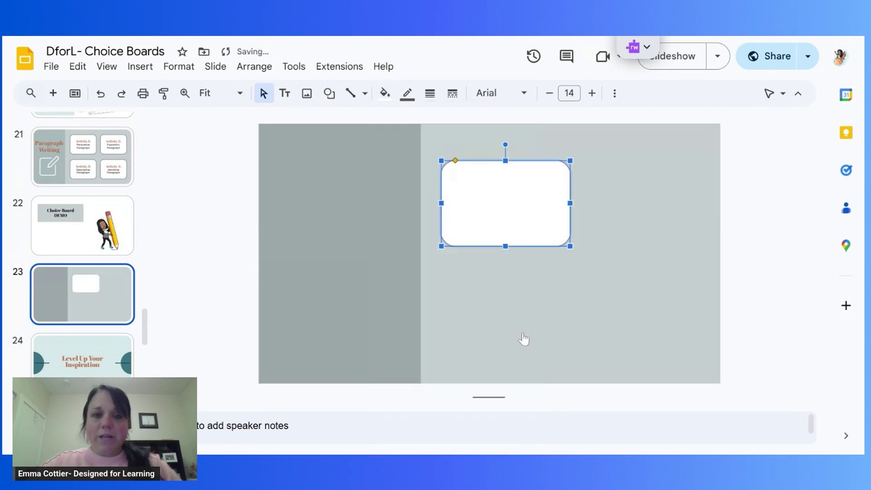
{"action": "left_click", "coordinate": [407, 94]}
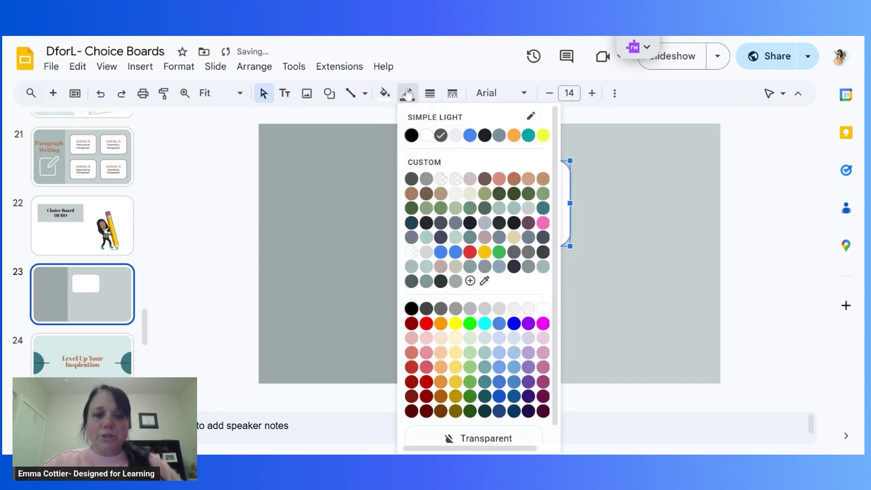
{"action": "left_click", "coordinate": [424, 227]}
{"action": "left_click", "coordinate": [429, 93]}
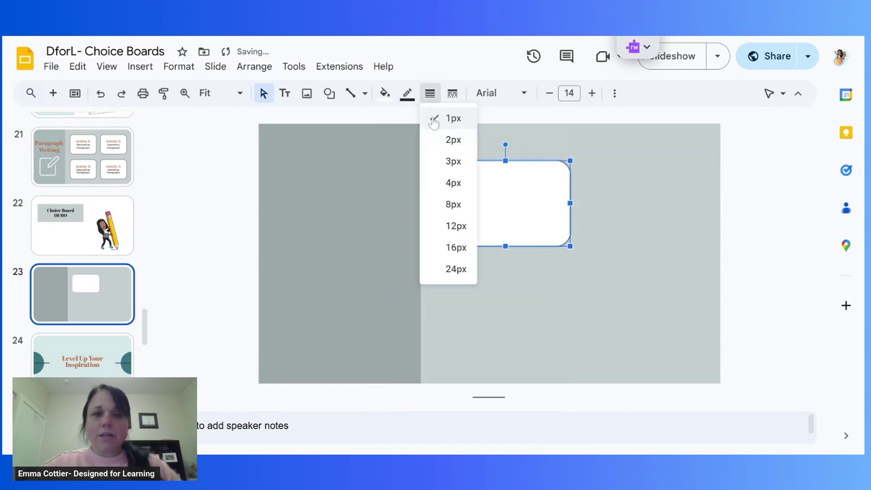
{"action": "left_click", "coordinate": [444, 189]}
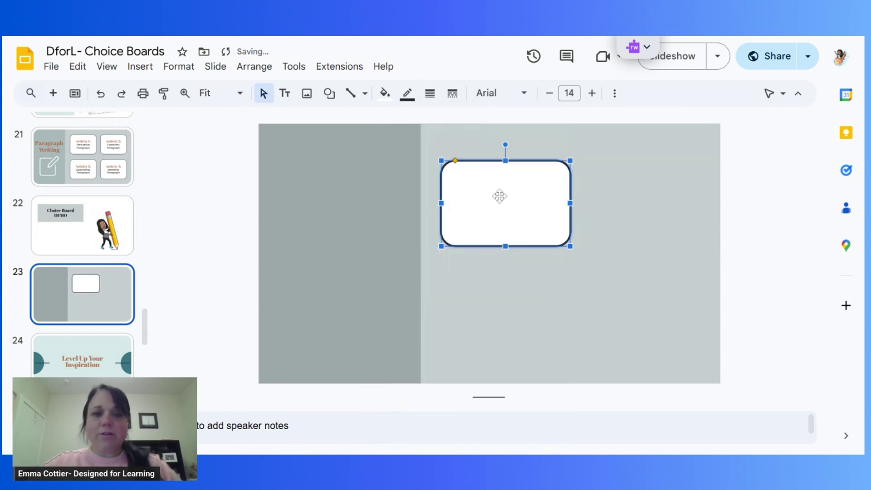
{"action": "left_click_drag", "start_coordinate": [499, 196], "coordinate": [496, 192]}
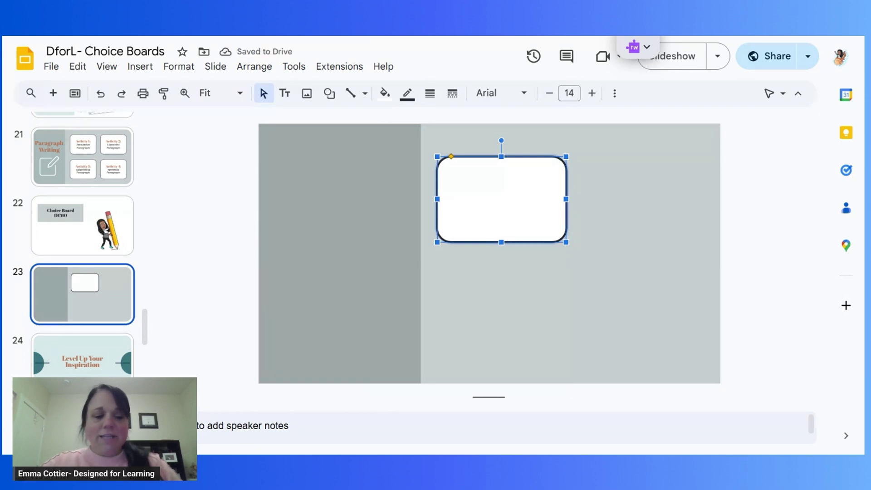
Duplicate the rounded box into a 2×2 grid of four boxes.
{"action": "key", "text": "ctrl+d"}
{"action": "left_click_drag", "start_coordinate": [493, 191], "coordinate": [628, 187]}
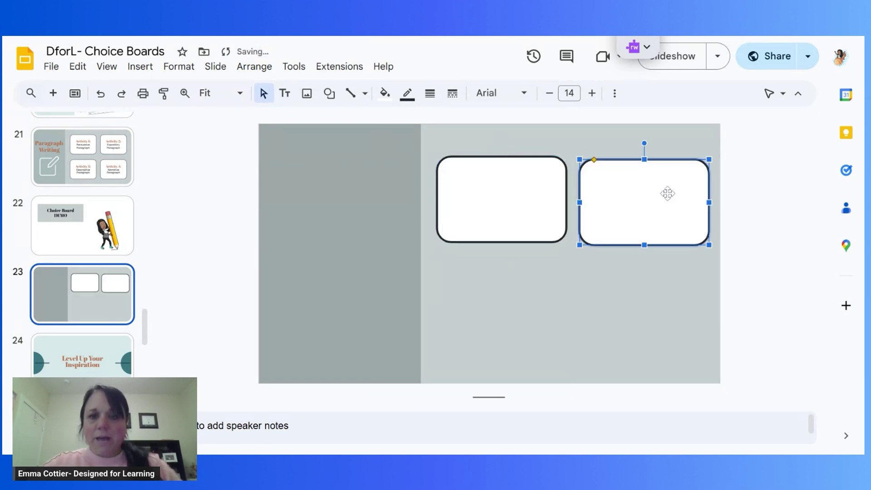
{"action": "left_click_drag", "start_coordinate": [685, 193], "coordinate": [679, 191]}
{"action": "left_click", "coordinate": [746, 198]}
{"action": "left_click_drag", "start_coordinate": [746, 199], "coordinate": [485, 191]}
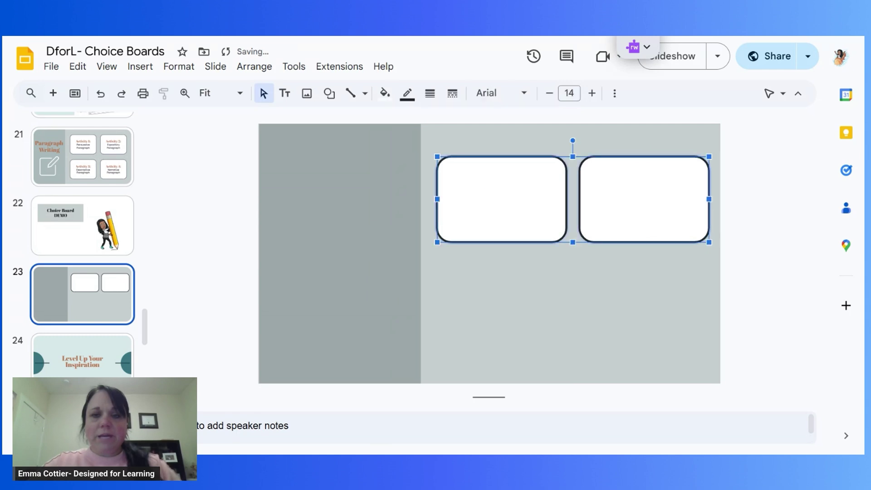
{"action": "key", "text": "ctrl+d"}
{"action": "left_click_drag", "start_coordinate": [628, 206], "coordinate": [624, 305]}
{"action": "left_click", "coordinate": [768, 282]}
Select all four boxes and stretch the grid upward and downward.
{"action": "left_click_drag", "start_coordinate": [731, 186], "coordinate": [525, 320]}
{"action": "left_click_drag", "start_coordinate": [573, 156], "coordinate": [573, 146]}
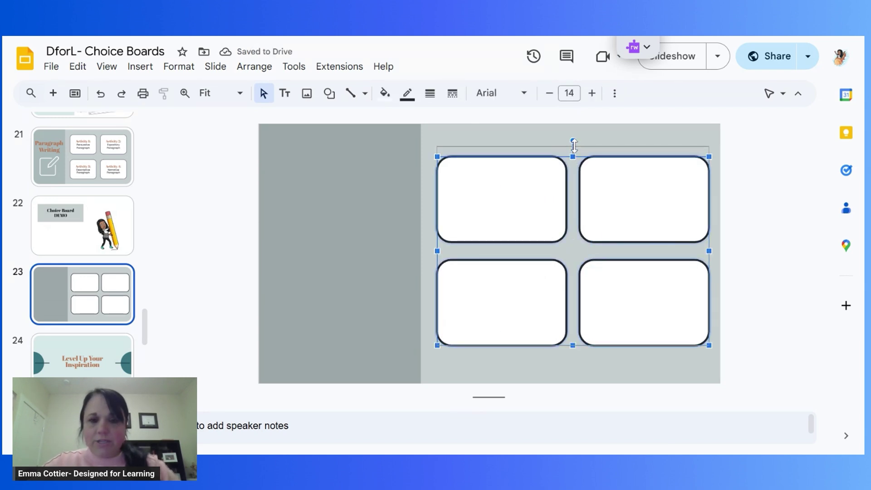
{"action": "left_click_drag", "start_coordinate": [573, 344], "coordinate": [573, 358]}
{"action": "left_click_drag", "start_coordinate": [610, 330], "coordinate": [615, 323]}
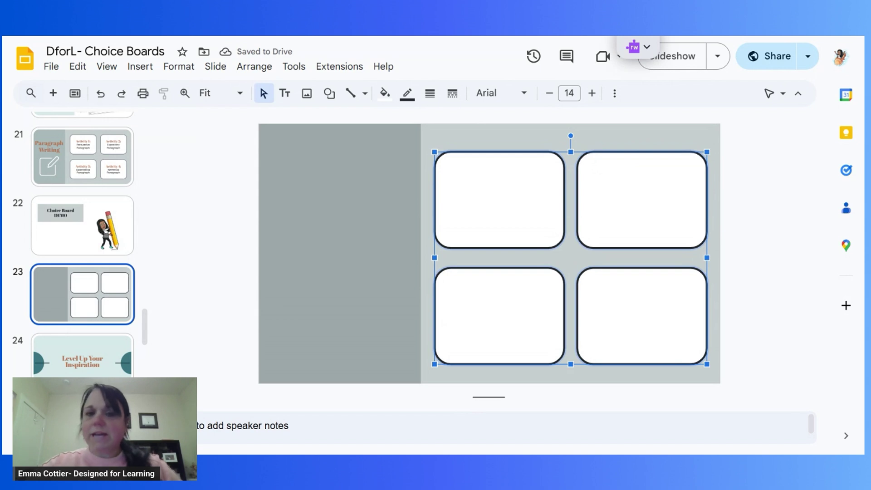
{"action": "left_click", "coordinate": [774, 294]}
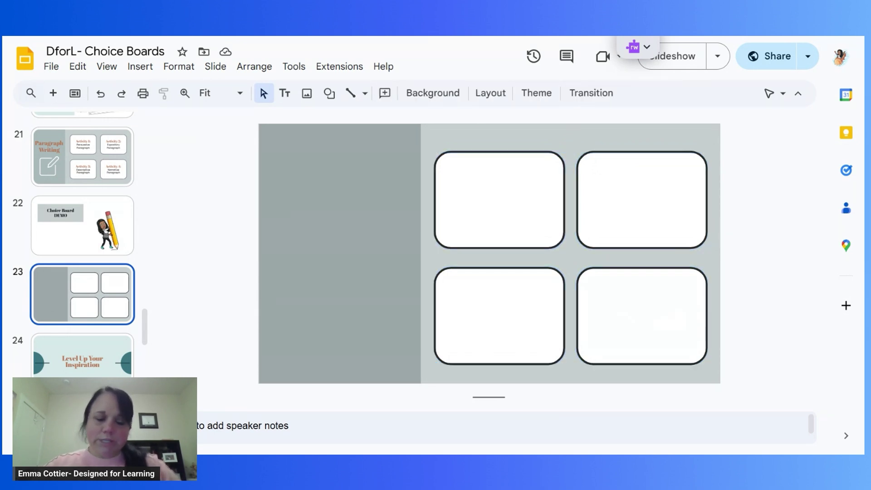
Type 'Paragraph Writing' in the grey left panel and set it in Abril Fatface.
{"action": "left_click", "coordinate": [342, 208]}
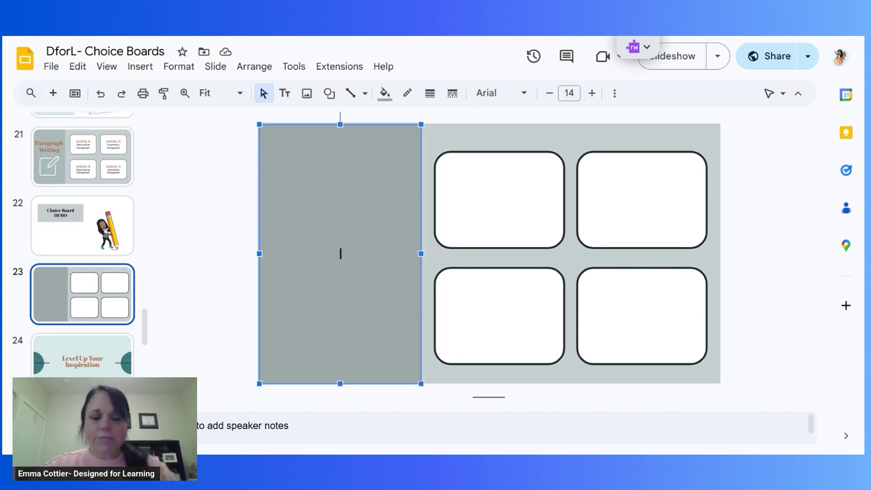
{"action": "type", "text": "Paragrap"}
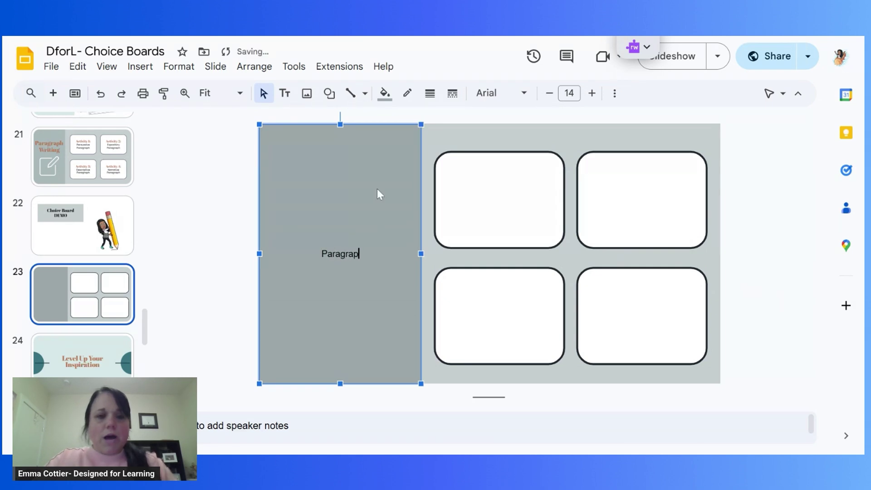
{"action": "type", "text": "h Writing"}
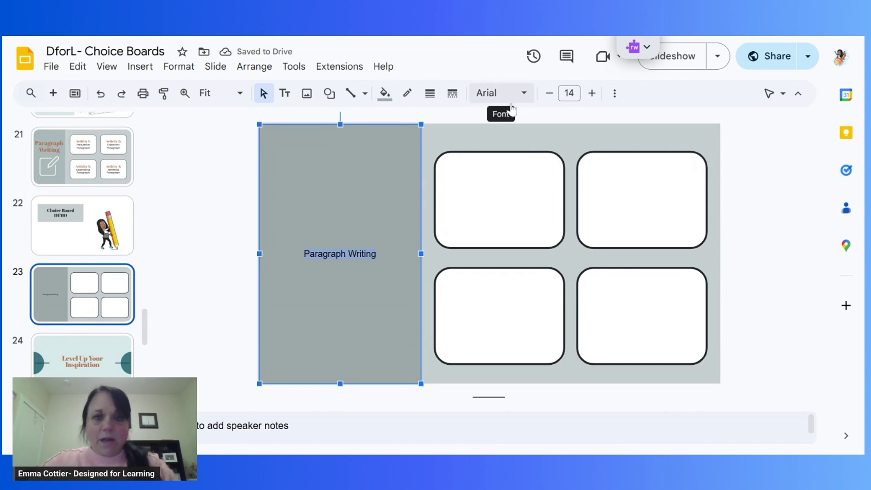
{"action": "left_click", "coordinate": [524, 96]}
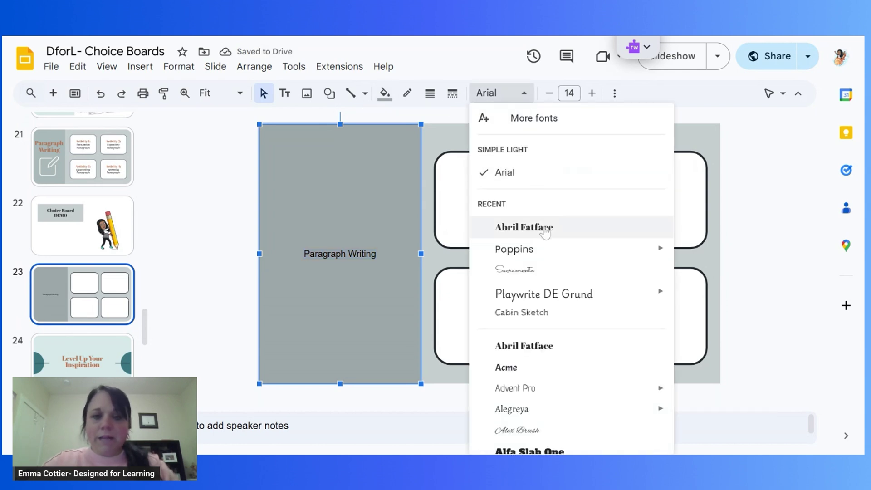
{"action": "left_click", "coordinate": [528, 232]}
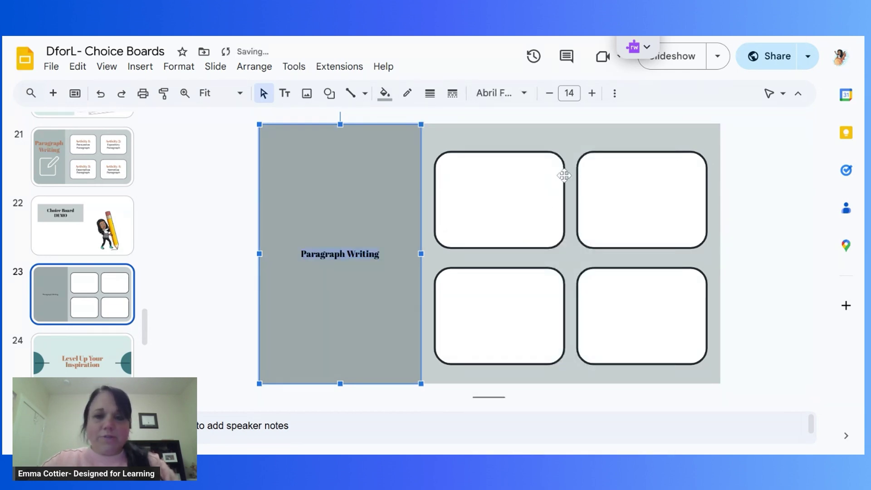
Enlarge the title text to size 42.
{"action": "left_click", "coordinate": [591, 94]}
{"action": "left_click", "coordinate": [591, 94]}
{"action": "left_click", "coordinate": [591, 94]}
{"action": "left_click", "coordinate": [591, 94]}
{"action": "left_click", "coordinate": [591, 94]}
{"action": "left_click", "coordinate": [591, 94]}
{"action": "left_click", "coordinate": [591, 94]}
{"action": "left_click", "coordinate": [591, 94]}
{"action": "left_click", "coordinate": [591, 94]}
{"action": "left_click", "coordinate": [591, 94]}
{"action": "left_click", "coordinate": [591, 94]}
{"action": "left_click", "coordinate": [591, 94]}
{"action": "left_click", "coordinate": [590, 94]}
{"action": "left_click", "coordinate": [591, 94]}
{"action": "left_click", "coordinate": [591, 93]}
{"action": "left_click", "coordinate": [591, 94]}
{"action": "left_click", "coordinate": [591, 94]}
{"action": "left_click", "coordinate": [591, 94]}
{"action": "left_click", "coordinate": [591, 94]}
{"action": "left_click", "coordinate": [591, 94]}
{"action": "left_click", "coordinate": [591, 94]}
{"action": "left_click", "coordinate": [591, 94]}
{"action": "left_click", "coordinate": [590, 94]}
{"action": "left_click", "coordinate": [591, 94]}
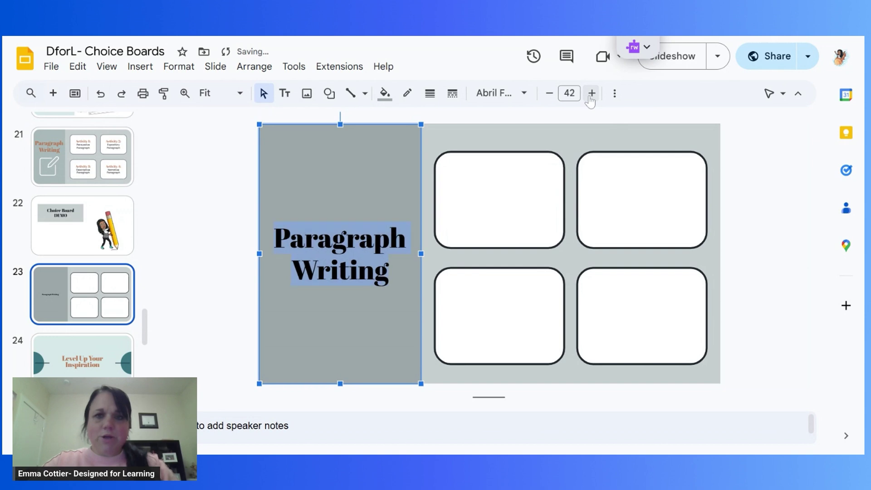
{"action": "left_click", "coordinate": [614, 94]}
Turn the title text white and add an empty line below it.
{"action": "left_click", "coordinate": [235, 120]}
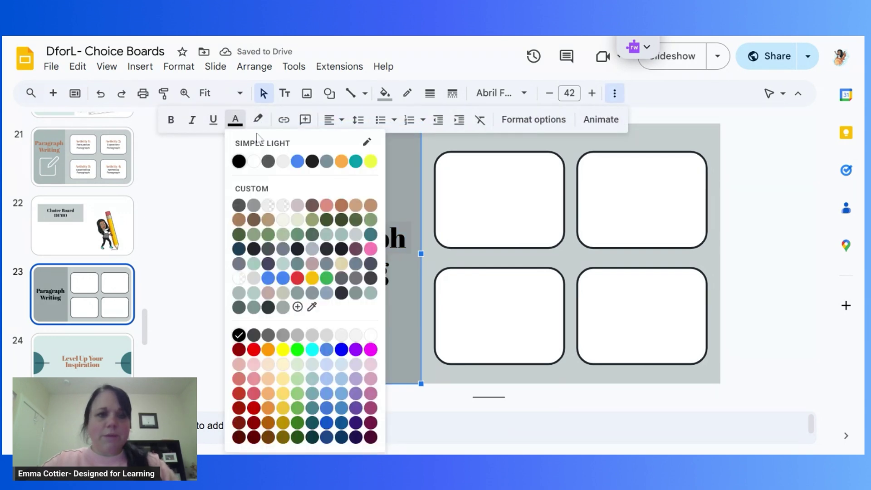
{"action": "left_click", "coordinate": [370, 335]}
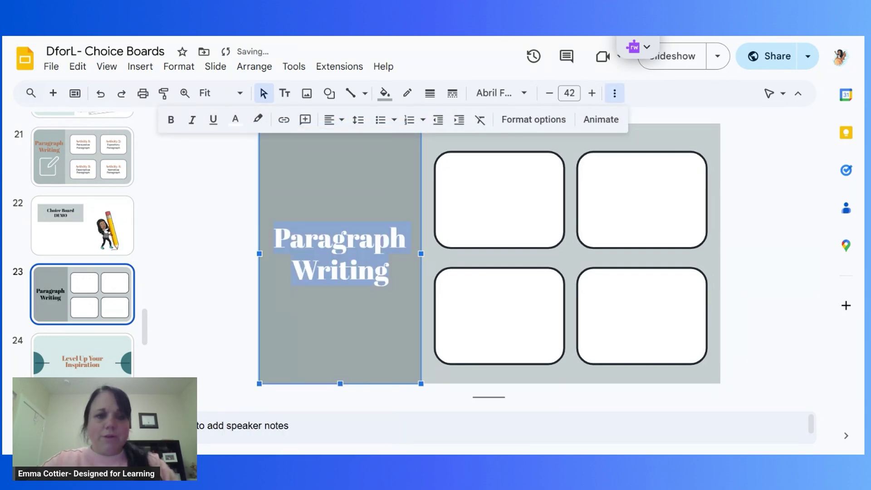
{"action": "key", "text": "Return"}
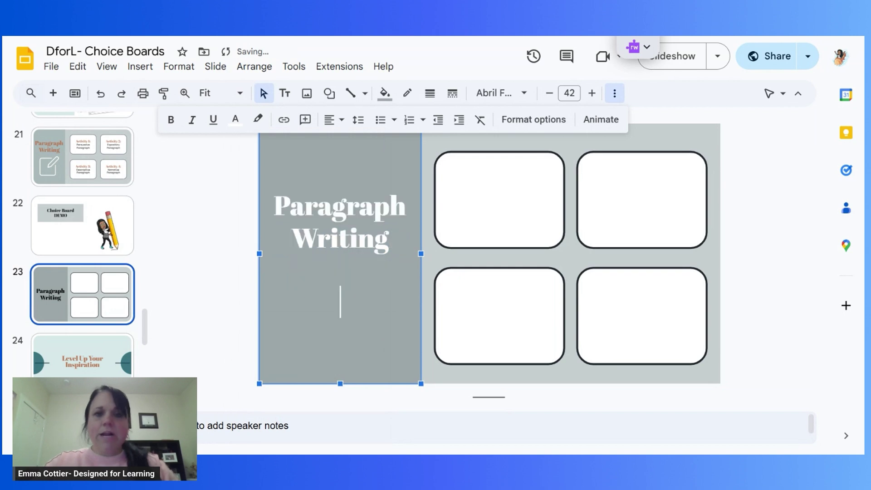
{"action": "left_click", "coordinate": [766, 229]}
{"action": "left_click", "coordinate": [504, 198]}
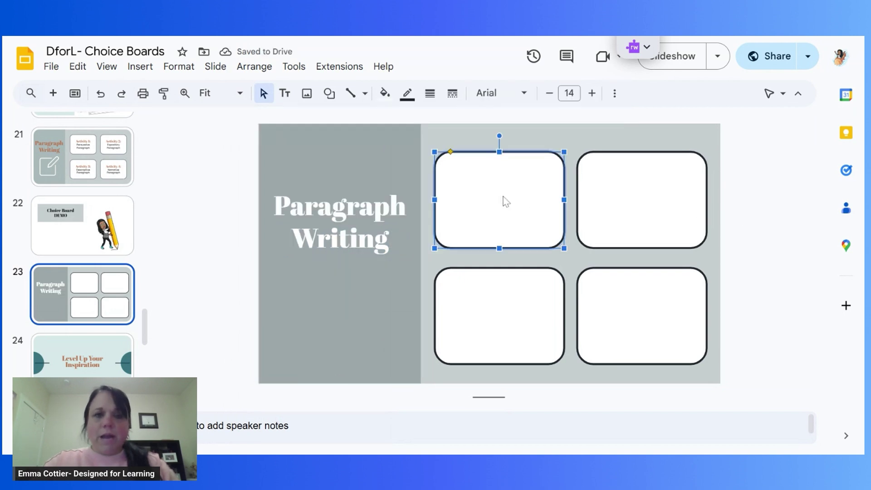
Type 'Activity #1:' and 'Persuasive Paragraph' on two lines in the top-left box.
{"action": "type", "text": "Acitivy"}
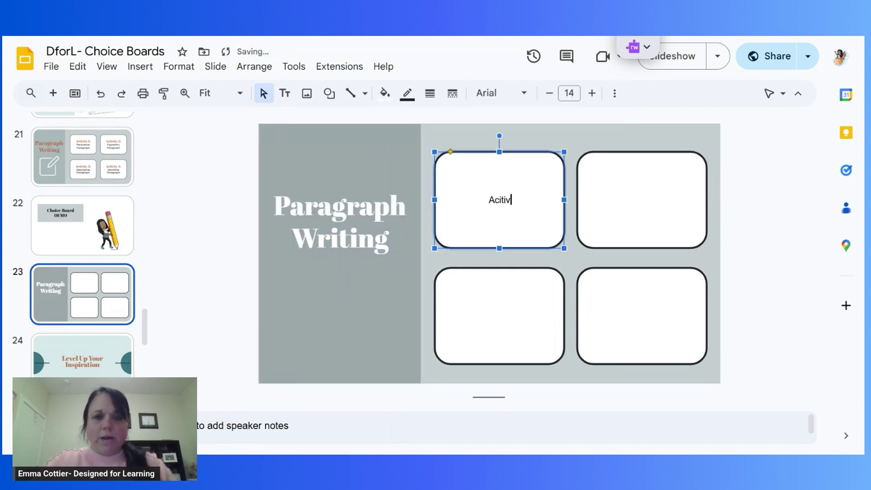
{"action": "key", "text": "BackSpace"}
{"action": "key", "text": "BackSpace"}
{"action": "key", "text": "BackSpace"}
{"action": "key", "text": "BackSpace"}
{"action": "key", "text": "BackSpace"}
{"action": "type", "text": "tivity "}
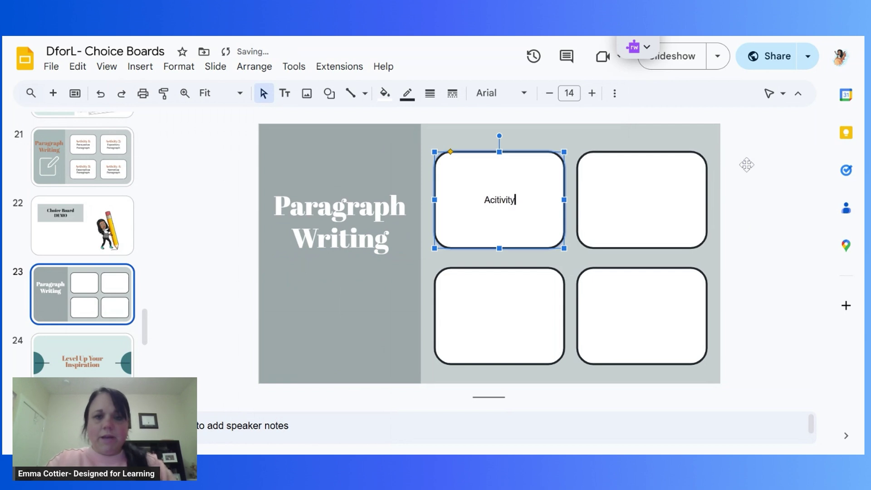
{"action": "type", "text": "#1:"}
{"action": "key", "text": "Return"}
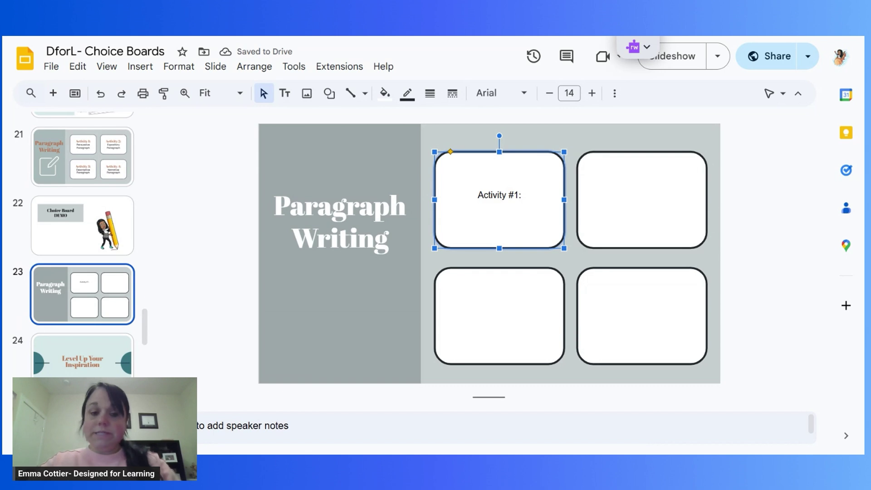
{"action": "type", "text": "Per"}
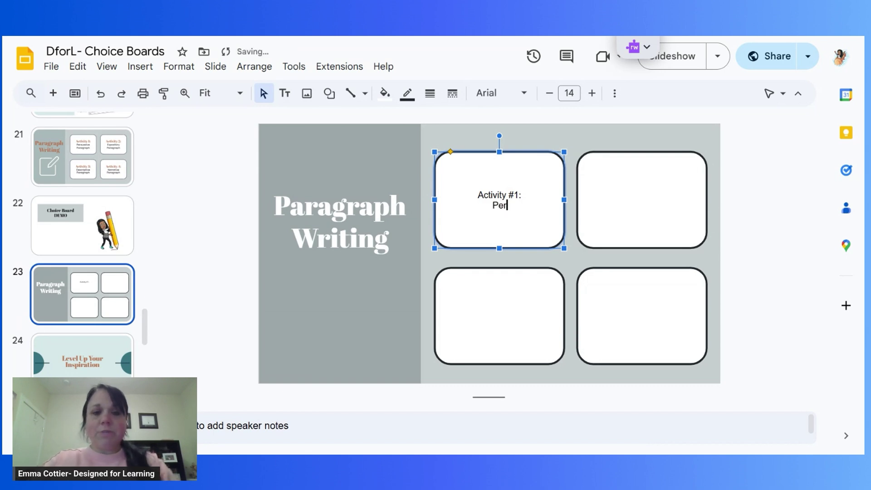
{"action": "type", "text": "suasive Paragraph"}
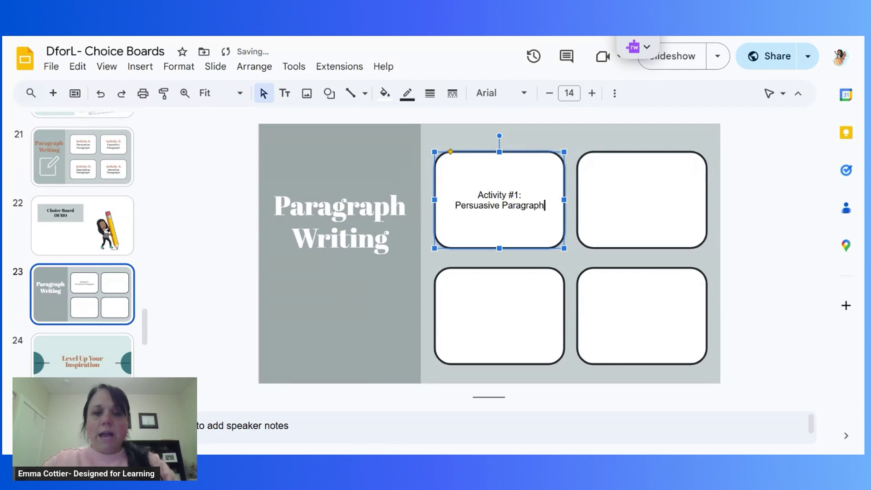
Set all the box text to bold Poppins at size 18.
{"action": "key", "text": "ctrl+a"}
{"action": "left_click", "coordinate": [522, 93]}
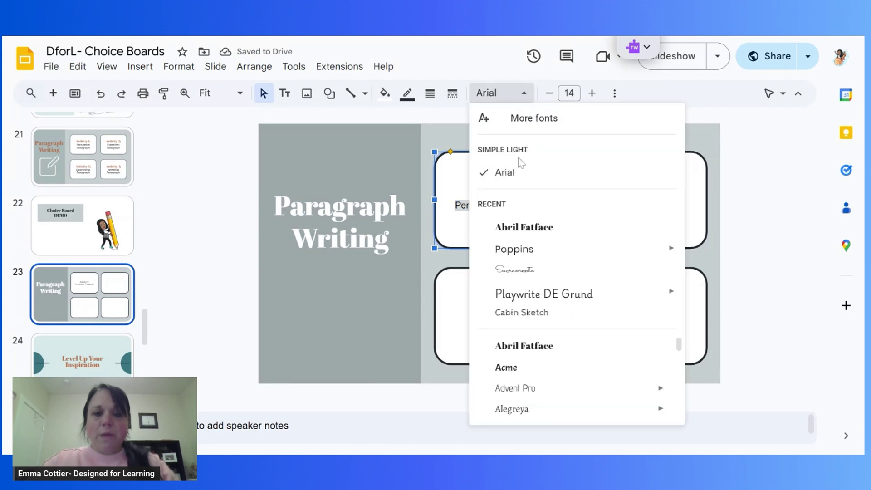
{"action": "left_click", "coordinate": [507, 248]}
{"action": "left_click", "coordinate": [591, 93]}
{"action": "left_click", "coordinate": [592, 93]}
{"action": "left_click", "coordinate": [591, 93]}
{"action": "left_click", "coordinate": [592, 93]}
{"action": "left_click", "coordinate": [614, 93]}
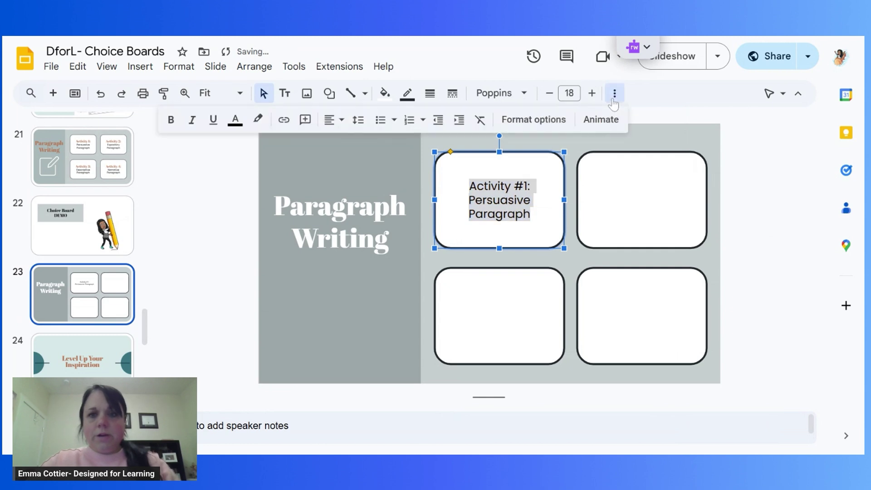
{"action": "left_click", "coordinate": [170, 120]}
{"action": "left_click", "coordinate": [490, 186]}
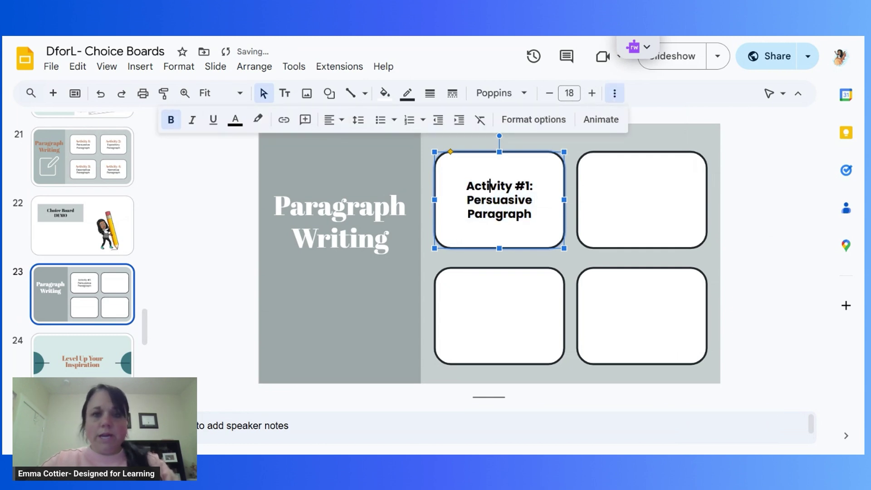
Make the 'Activity #1:' heading brown Abril Fatface at size 24.
{"action": "left_click_drag", "start_coordinate": [526, 186], "coordinate": [466, 186]}
{"action": "left_click", "coordinate": [499, 93]}
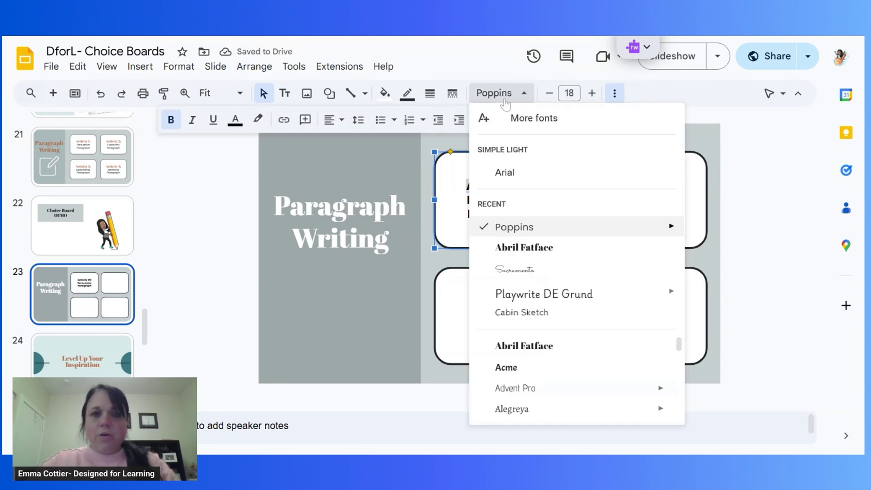
{"action": "left_click", "coordinate": [524, 248]}
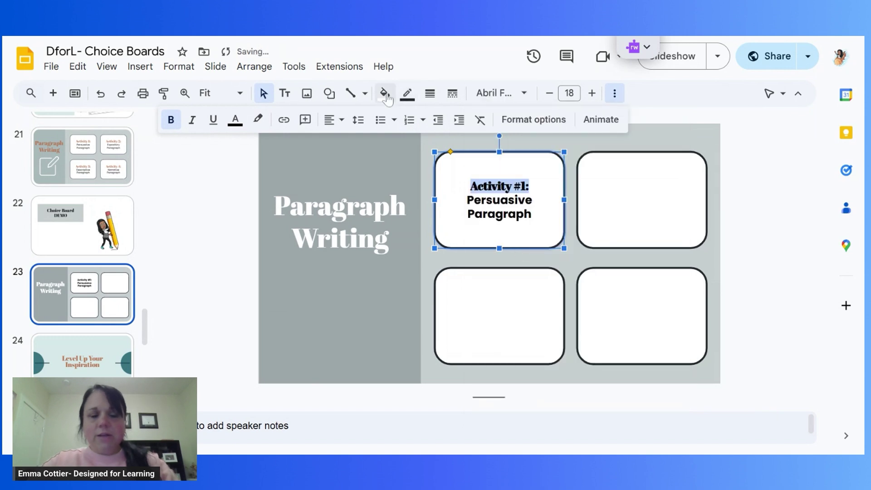
{"action": "left_click", "coordinate": [235, 120]}
{"action": "left_click", "coordinate": [340, 202]}
{"action": "left_click", "coordinate": [592, 93]}
{"action": "left_click", "coordinate": [591, 93]}
{"action": "left_click", "coordinate": [592, 93]}
{"action": "left_click", "coordinate": [591, 93]}
{"action": "left_click", "coordinate": [591, 93]}
{"action": "left_click", "coordinate": [592, 93]}
Remove the bold from the 'Persuasive Paragraph' line.
{"action": "left_click_drag", "start_coordinate": [467, 202], "coordinate": [460, 186]}
{"action": "key", "text": "ctrl+c"}
{"action": "key", "text": "ctrl+b"}
{"action": "left_click", "coordinate": [531, 216]}
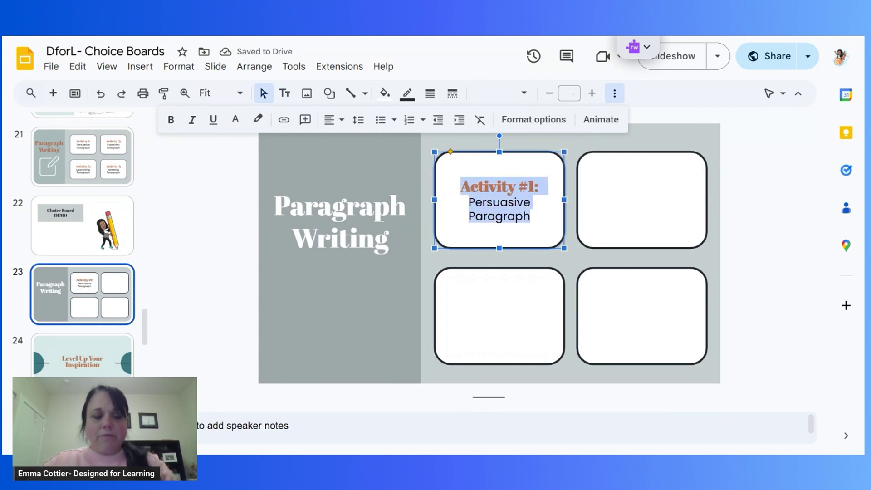
{"action": "left_click", "coordinate": [650, 193]}
Paste the label into the top-right box as 'Activity #2: Expository Paragraph'.
{"action": "key", "text": "ctrl+v"}
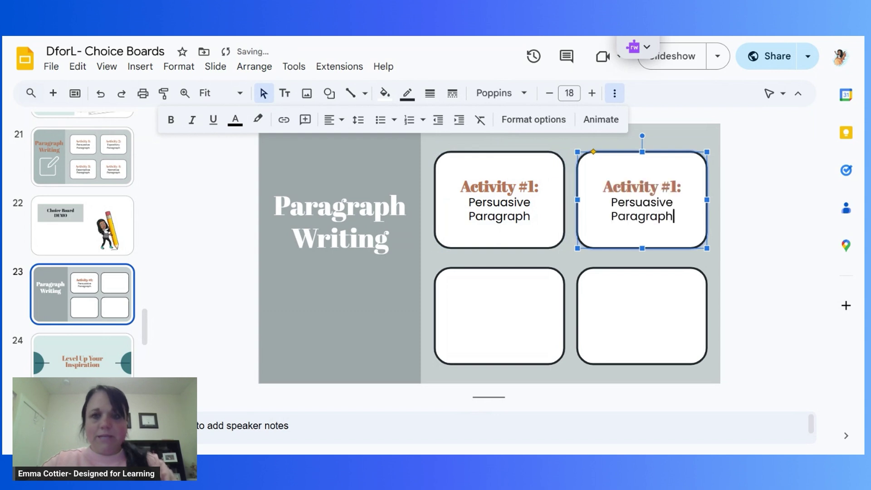
{"action": "left_click", "coordinate": [675, 187]}
{"action": "key", "text": "BackSpace"}
{"action": "type", "text": "2"}
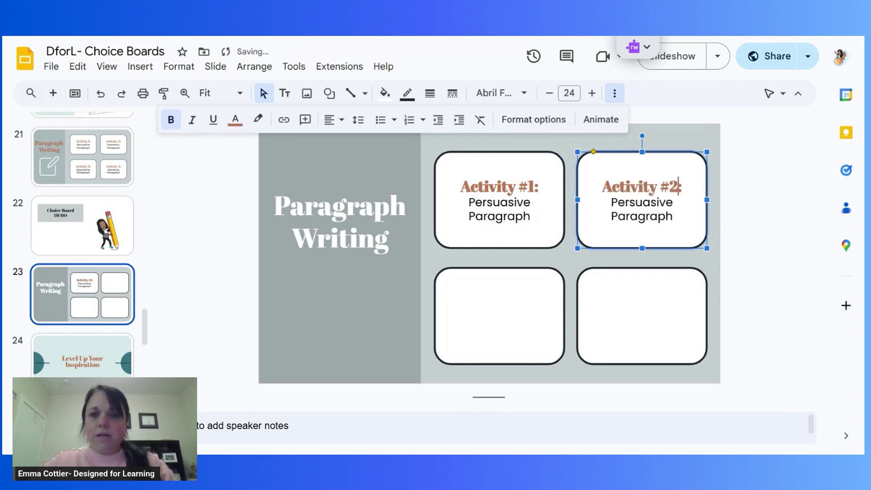
{"action": "double_click", "coordinate": [641, 202]}
{"action": "type", "text": "Exposit"}
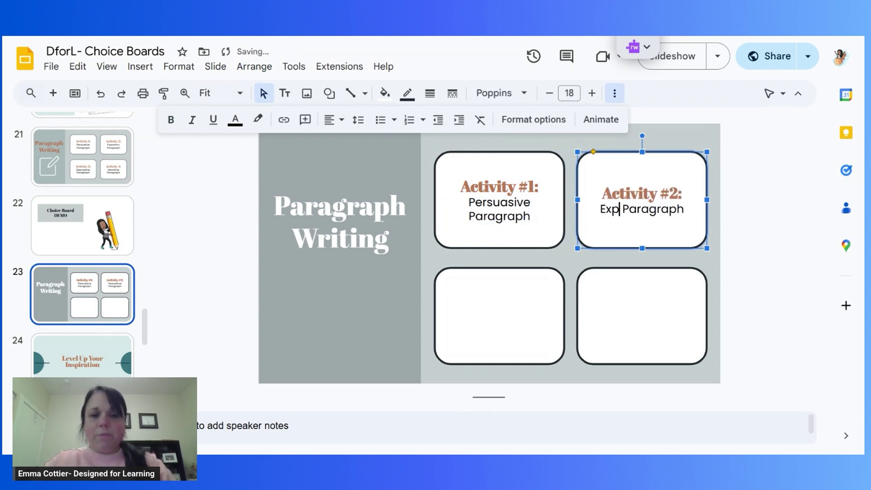
{"action": "type", "text": "ory"}
Paste the label into the bottom-left box as 'Activity #3: Descriptive Paragraph'.
{"action": "double_click", "coordinate": [496, 321]}
{"action": "key", "text": "ctrl+v"}
{"action": "left_click", "coordinate": [534, 302]}
{"action": "key", "text": "BackSpace"}
{"action": "type", "text": "3"}
{"action": "key", "text": "Down"}
{"action": "key", "text": "ctrl+shift+Left"}
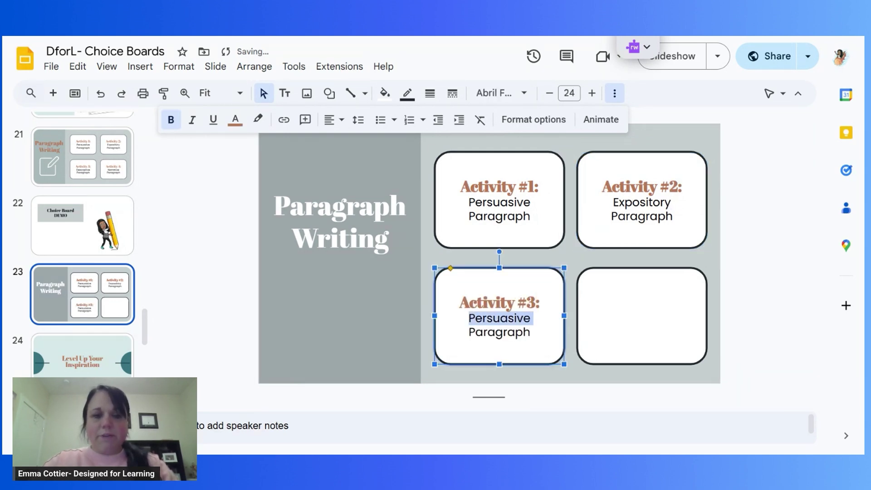
{"action": "type", "text": "Descriptive"}
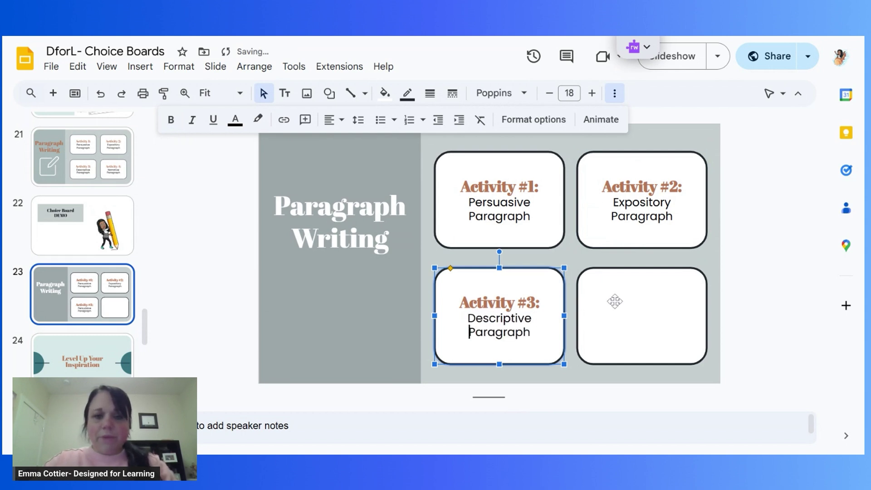
Paste the label into the bottom-right box as 'Activity #4: Narrative Paragraph'.
{"action": "left_click", "coordinate": [640, 315]}
{"action": "key", "text": "ctrl+v"}
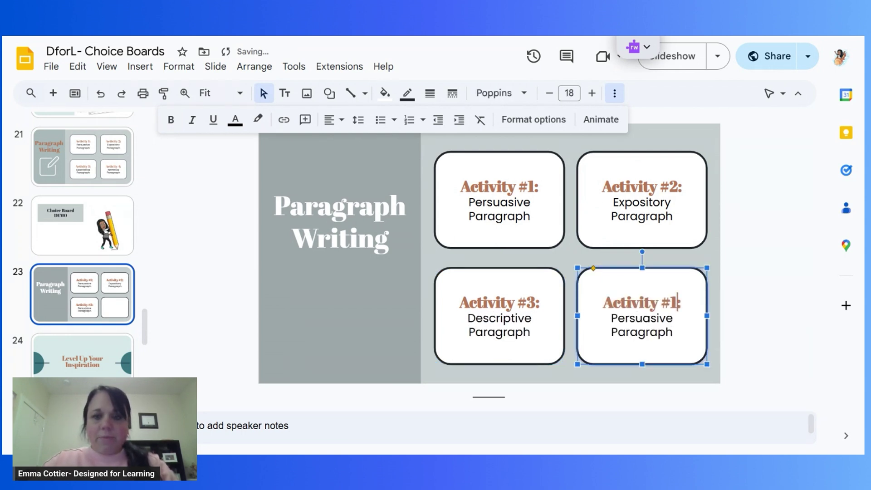
{"action": "key", "text": "Up"}
{"action": "key", "text": "Up"}
{"action": "key", "text": "BackSpace"}
{"action": "type", "text": "4"}
{"action": "key", "text": "Down"}
{"action": "key", "text": "shift+Home"}
{"action": "type", "text": "Narrati"}
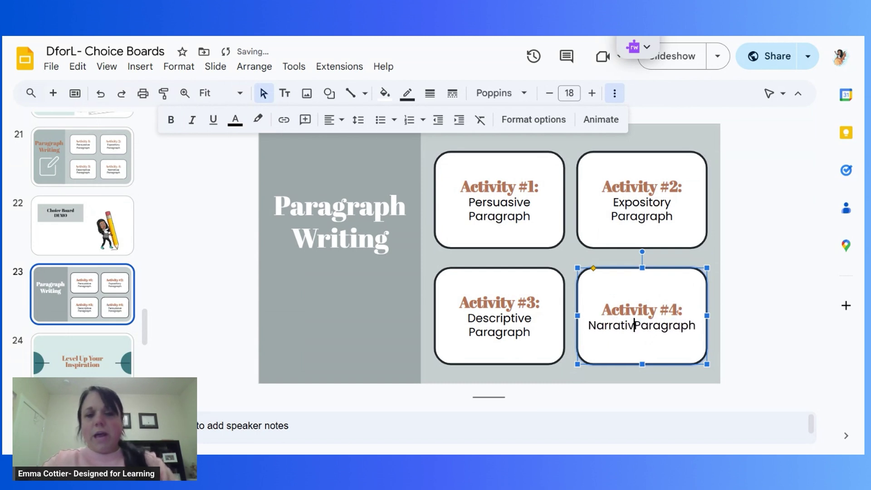
{"action": "type", "text": "ve"}
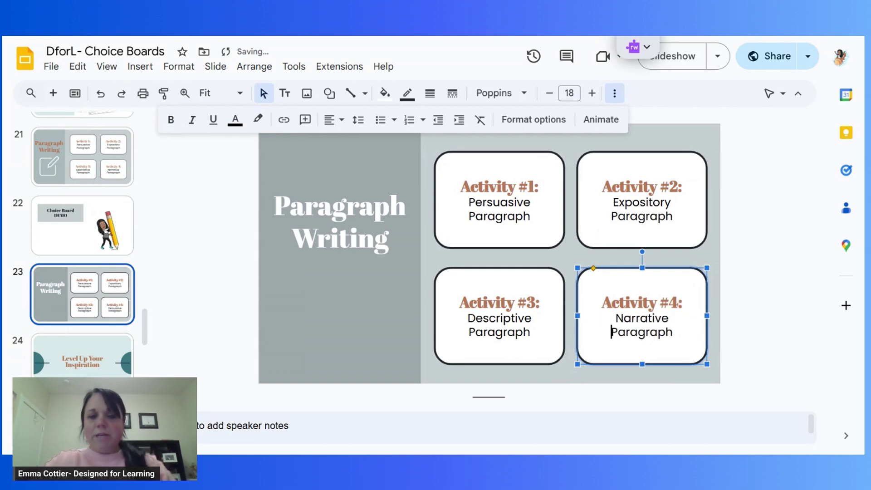
Below the title, add 'Please select one of the following paragraph options to complete.' in Poppins 14.
{"action": "left_click", "coordinate": [762, 283]}
{"action": "left_click", "coordinate": [392, 241]}
{"action": "key", "text": "Return"}
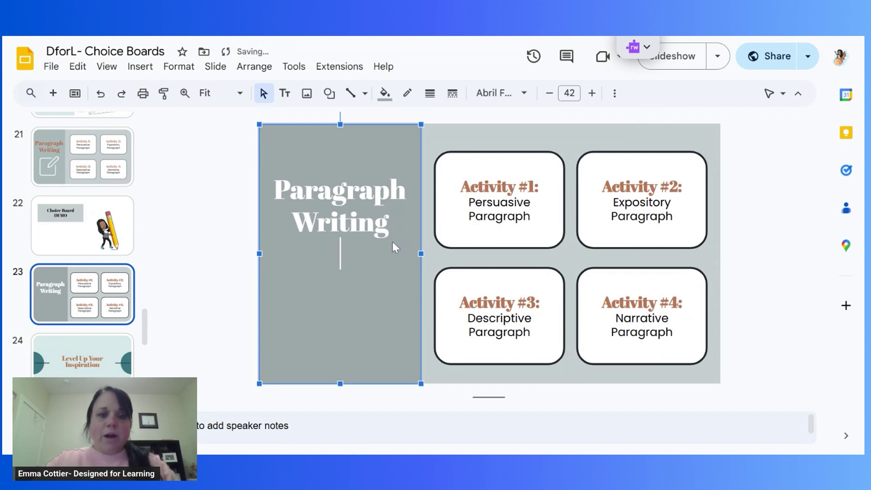
{"action": "left_click", "coordinate": [524, 94]}
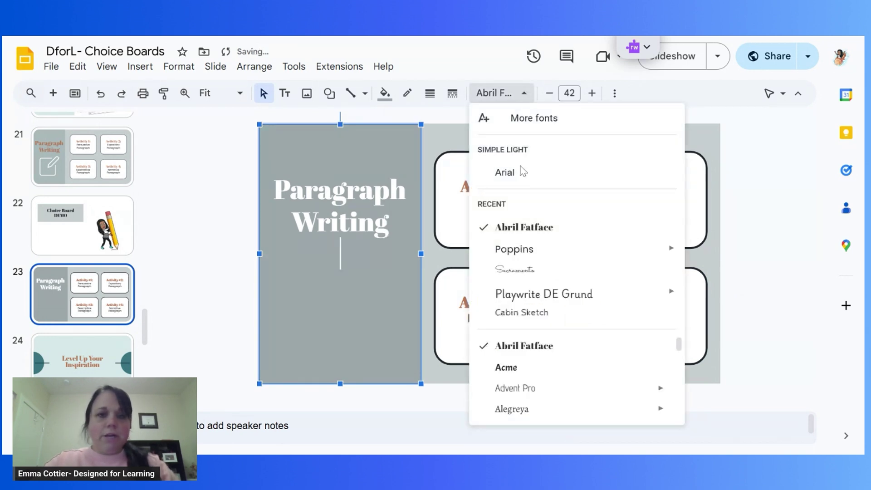
{"action": "left_click", "coordinate": [502, 247]}
{"action": "left_click", "coordinate": [549, 94]}
{"action": "left_click", "coordinate": [550, 94]}
{"action": "left_click", "coordinate": [550, 94]}
{"action": "left_click", "coordinate": [550, 93]}
{"action": "left_click", "coordinate": [550, 94]}
{"action": "left_click", "coordinate": [550, 94]}
{"action": "left_click", "coordinate": [550, 93]}
{"action": "left_click", "coordinate": [550, 94]}
{"action": "left_click", "coordinate": [569, 94]}
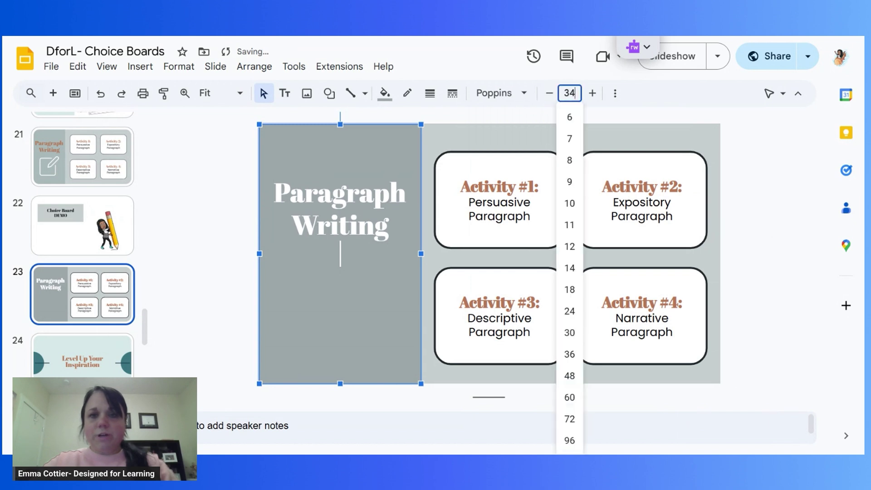
{"action": "left_click", "coordinate": [574, 276]}
{"action": "type", "text": "Plea"}
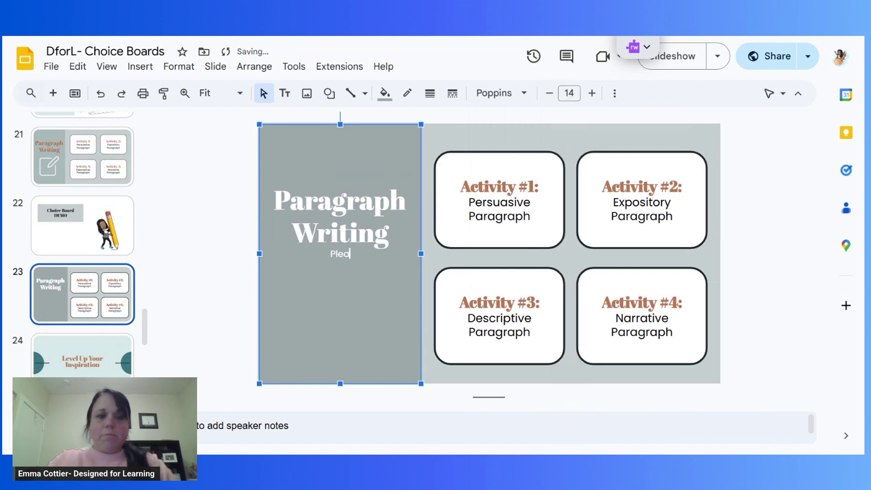
{"action": "type", "text": "se select one of th"}
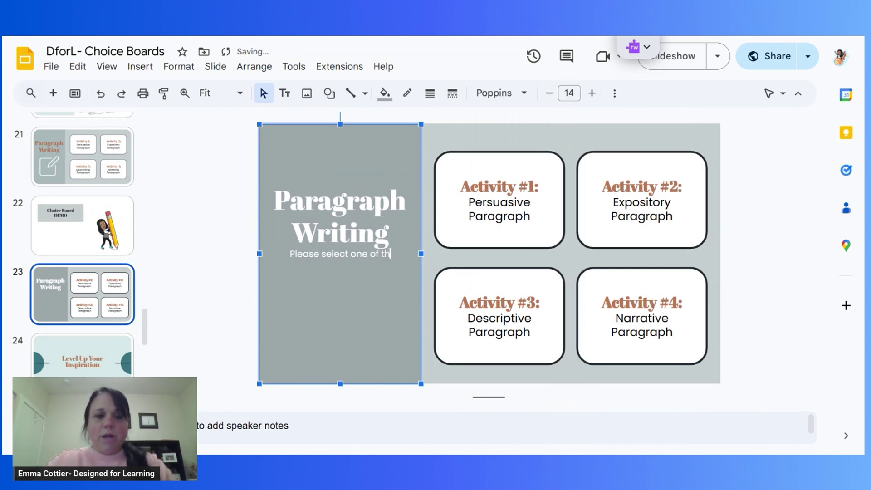
{"action": "type", "text": "e following parag"}
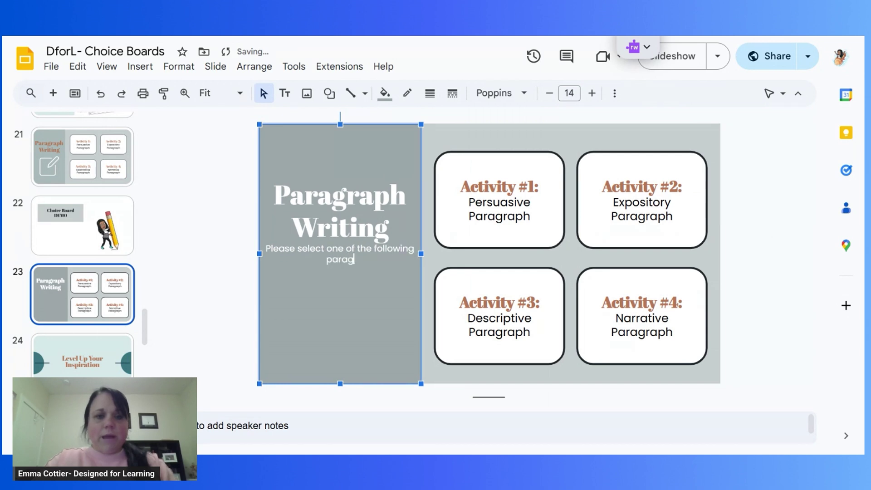
{"action": "type", "text": "raph options"}
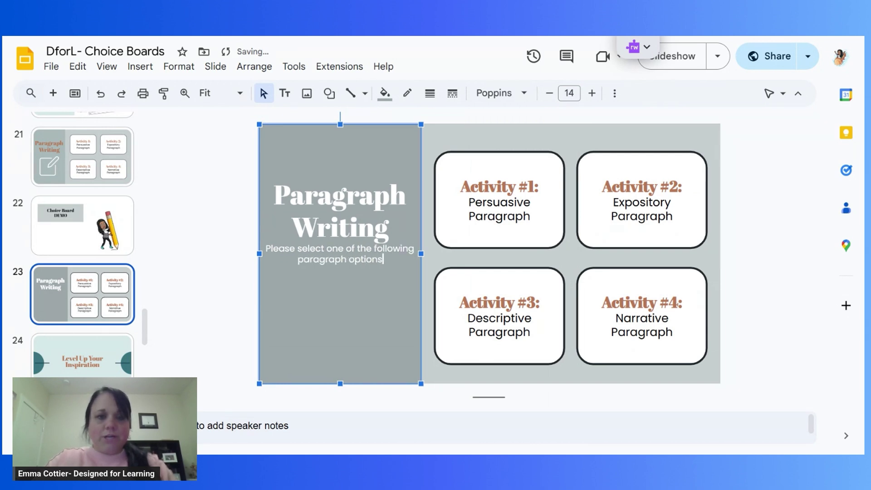
{"action": "type", "text": " to complete."}
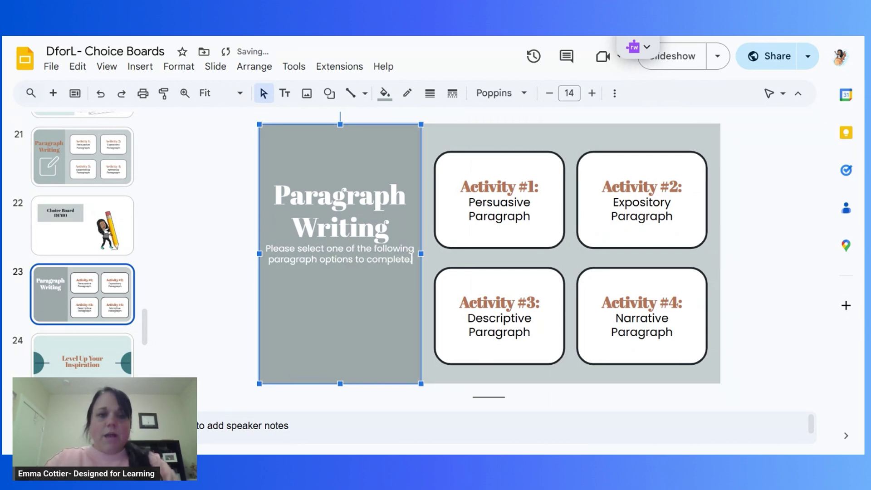
{"action": "left_click", "coordinate": [773, 281]}
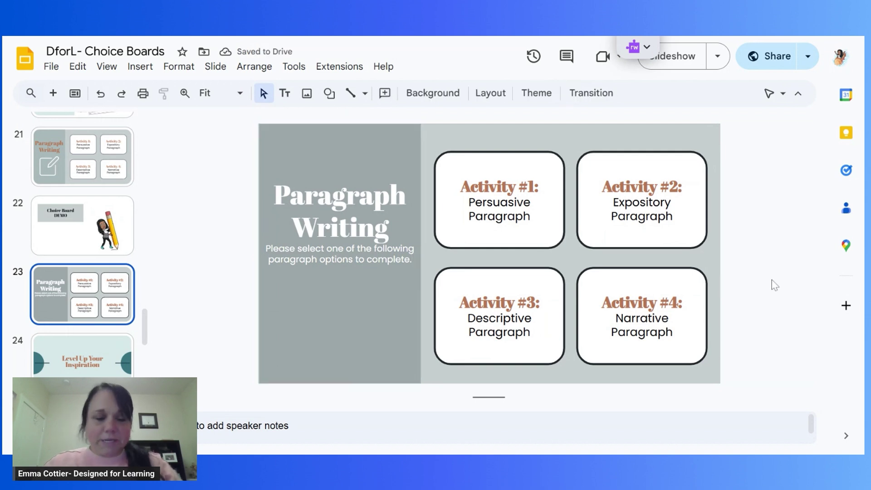
Insert the pen-on-square writing icon from a web image search for 'writing icon'.
{"action": "left_click", "coordinate": [146, 73]}
{"action": "mouse_move", "coordinate": [152, 90]}
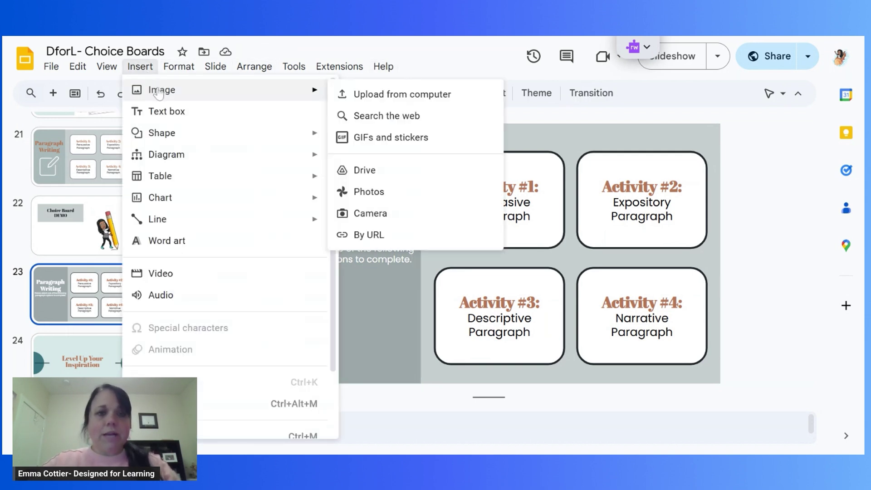
{"action": "left_click", "coordinate": [396, 121]}
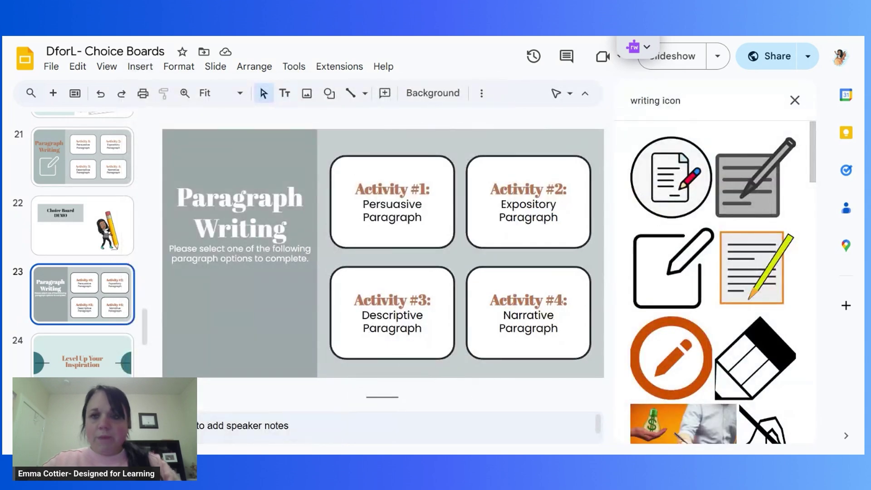
{"action": "left_click", "coordinate": [679, 267]}
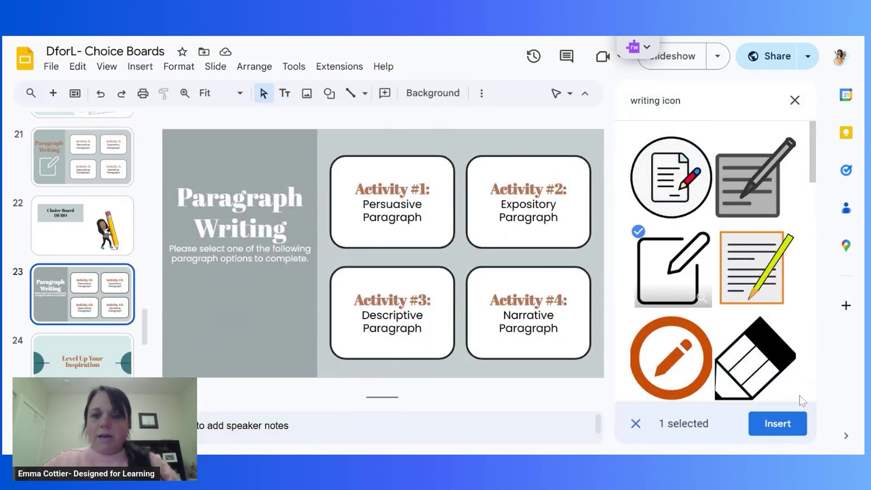
{"action": "left_click", "coordinate": [778, 421]}
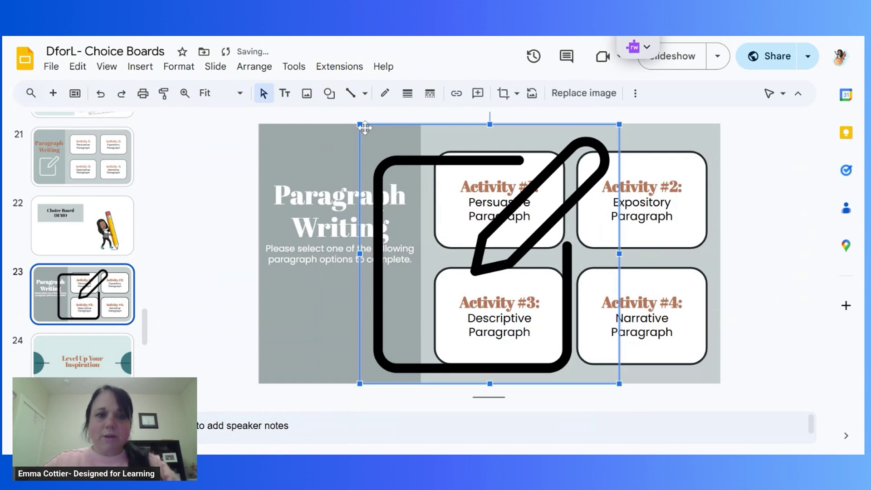
Shrink the icon and position it below the instructions in the grey left column.
{"action": "left_click_drag", "start_coordinate": [359, 125], "coordinate": [528, 292]}
{"action": "left_click_drag", "start_coordinate": [577, 335], "coordinate": [354, 316]}
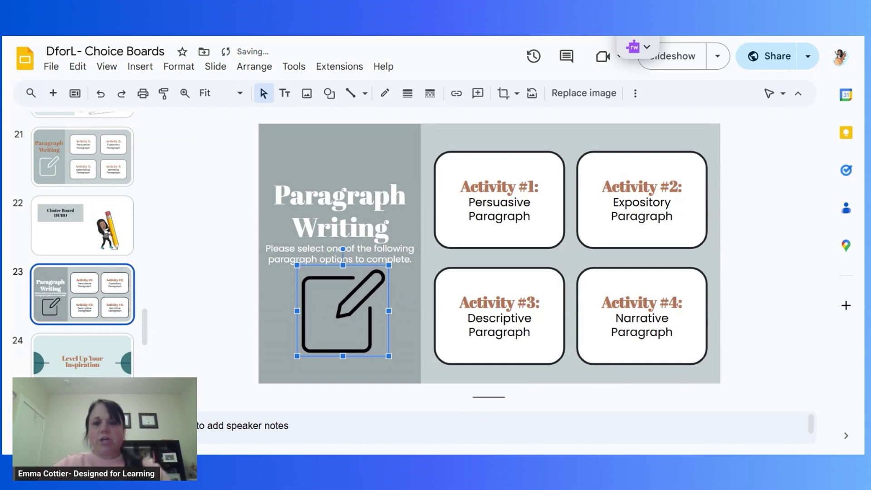
{"action": "left_click", "coordinate": [755, 302]}
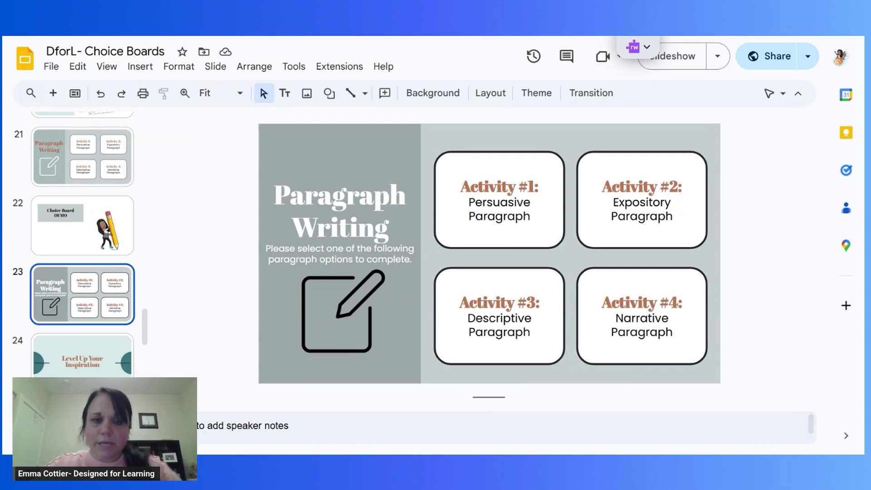
Select the Activity #1 box and start adding a link, then dismiss the link prompt.
{"action": "left_click", "coordinate": [501, 167]}
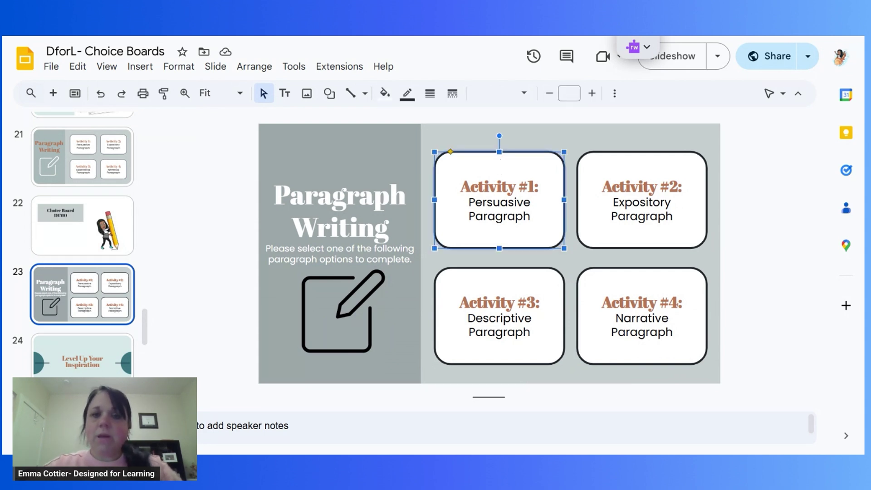
{"action": "left_click", "coordinate": [508, 202]}
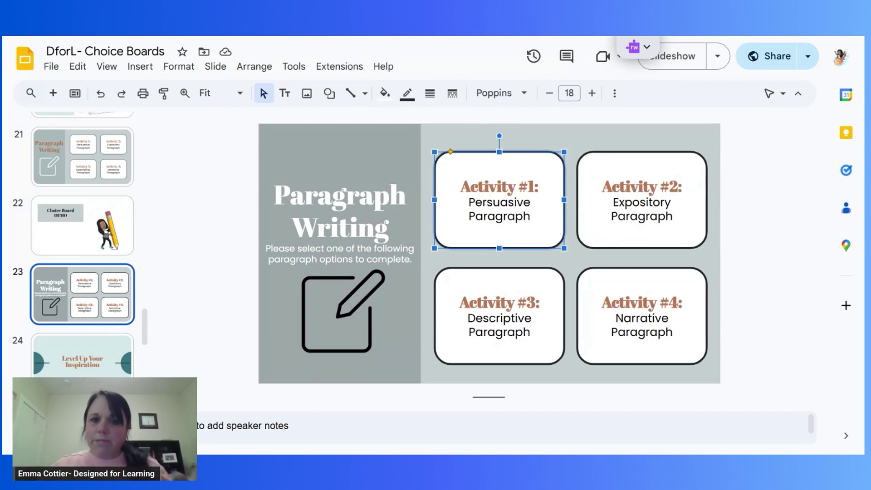
{"action": "left_click", "coordinate": [527, 152]}
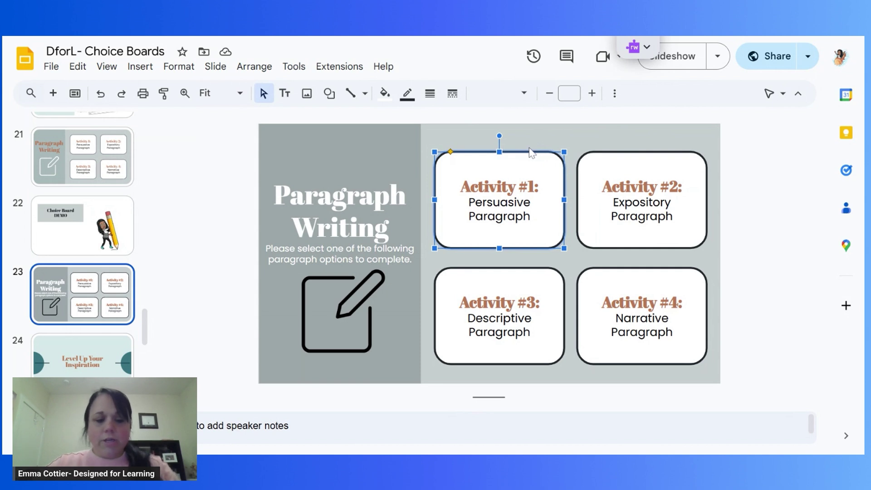
{"action": "key", "text": "ctrl+k"}
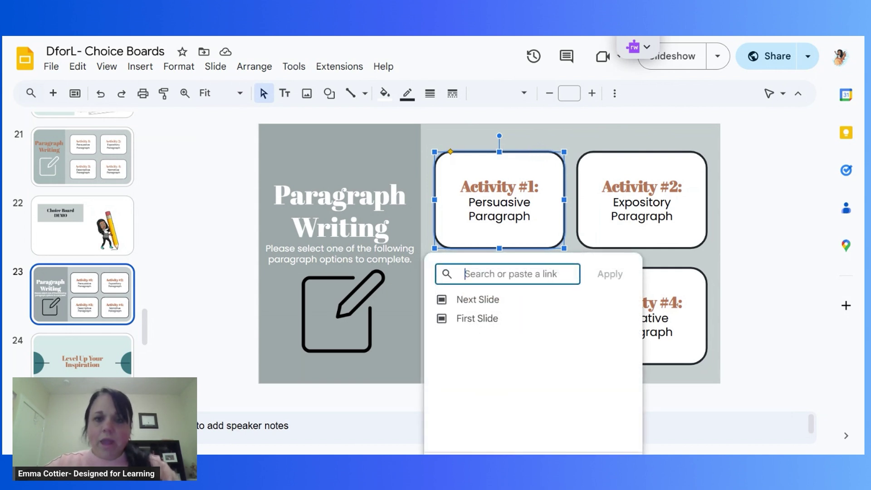
{"action": "left_click", "coordinate": [778, 254]}
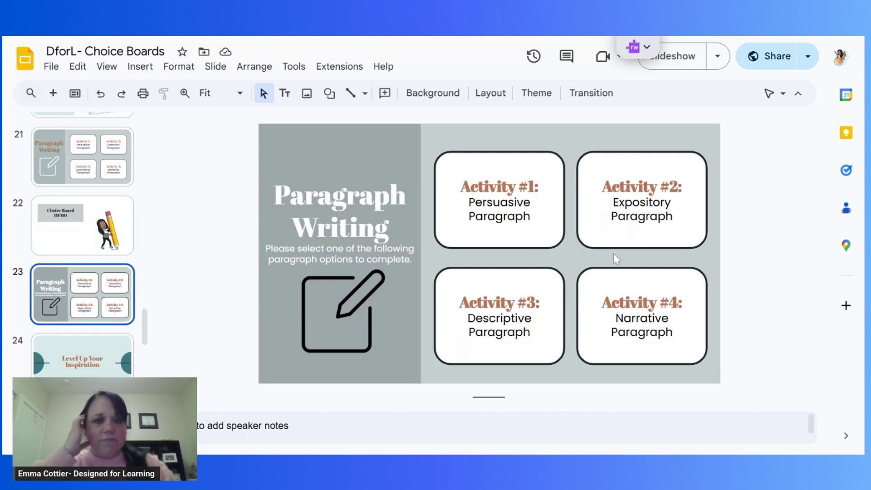
Link the Activity #1 box to the pasted Google Doc address and check the link.
{"action": "left_click", "coordinate": [517, 165]}
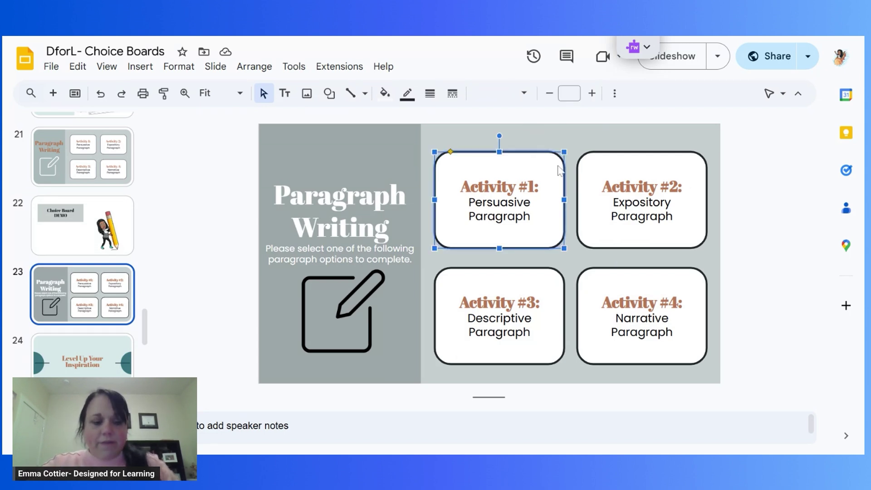
{"action": "key", "text": "ctrl+k"}
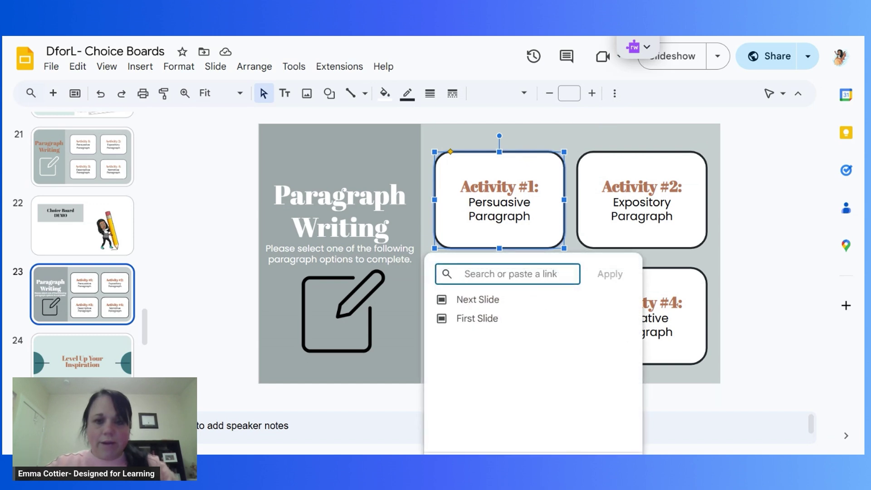
{"action": "key", "text": "ctrl+v"}
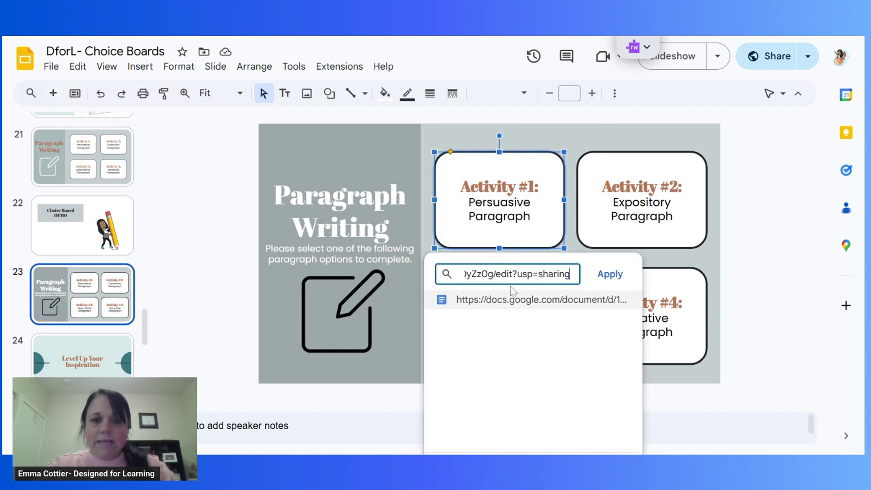
{"action": "left_click", "coordinate": [610, 281]}
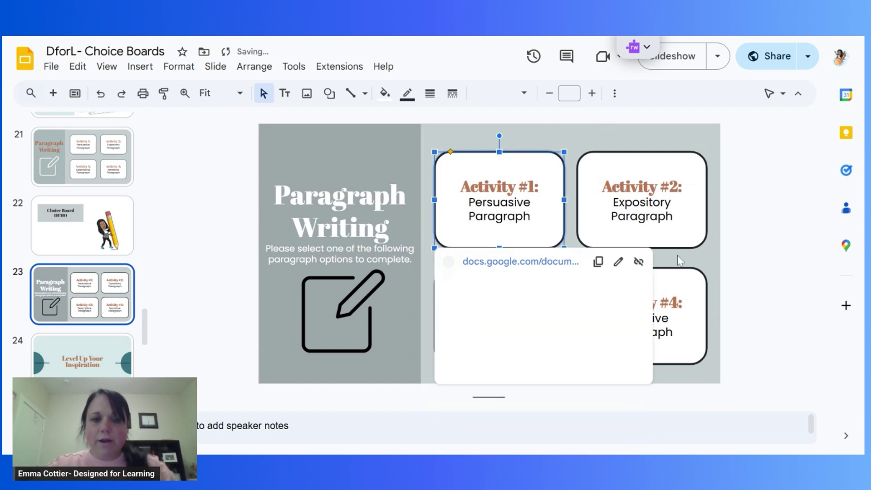
{"action": "left_click", "coordinate": [768, 245]}
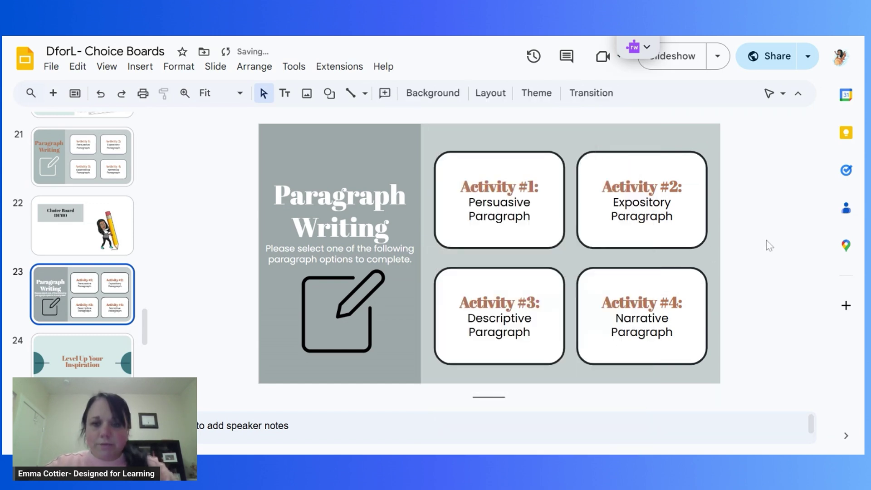
{"action": "left_click", "coordinate": [521, 246]}
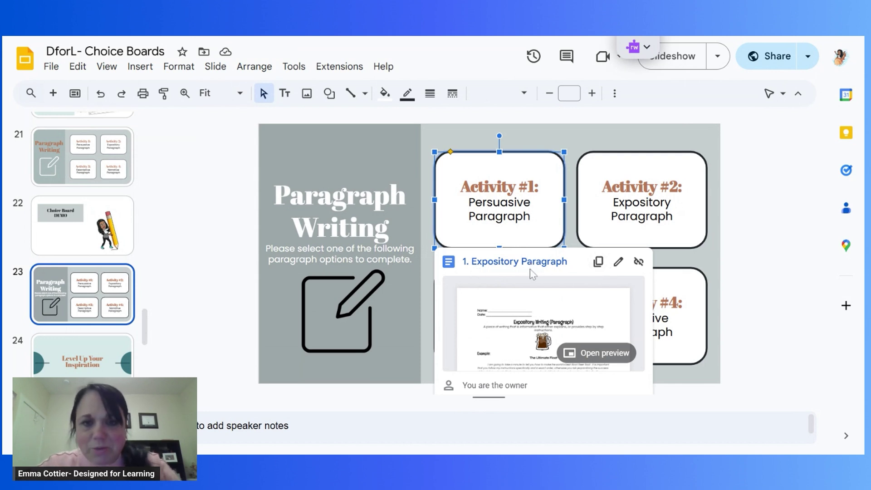
Unlink Activity #1, link Activity #2 to the pasted '1. Expository Paragraph' Doc address, and verify it.
{"action": "left_click", "coordinate": [639, 263]}
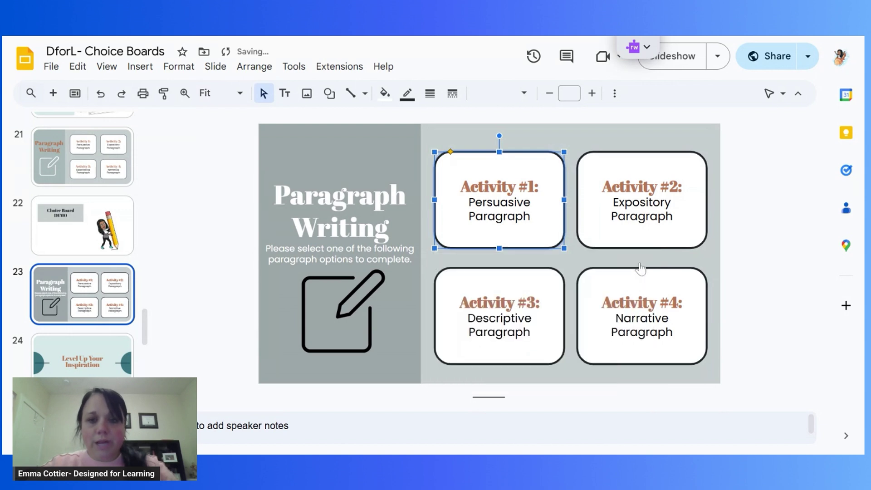
{"action": "left_click", "coordinate": [670, 165]}
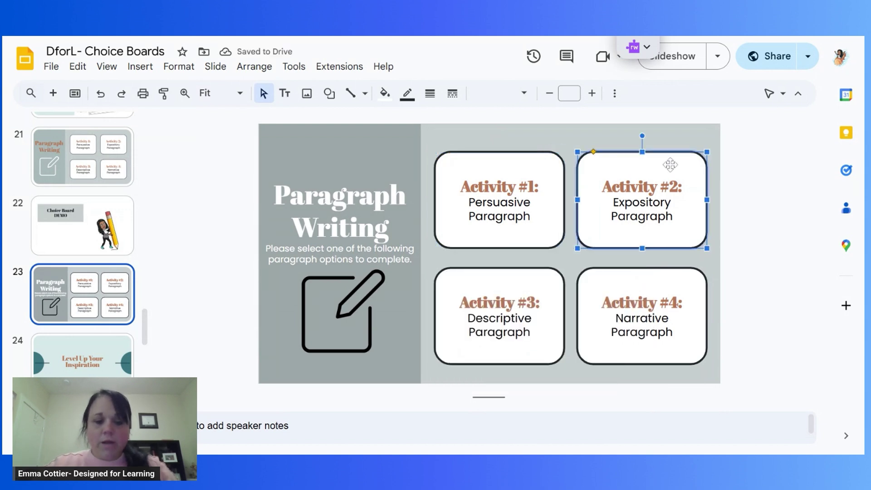
{"action": "key", "text": "ctrl+k"}
{"action": "key", "text": "ctrl+v"}
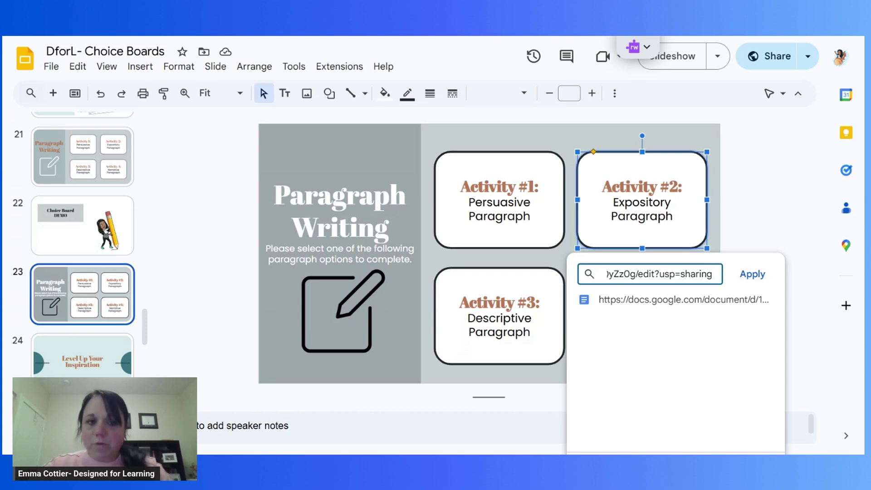
{"action": "left_click", "coordinate": [752, 274]}
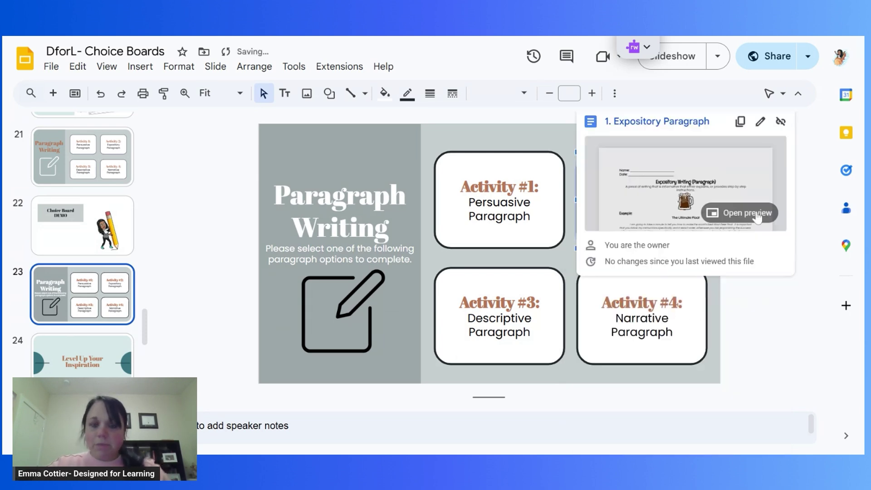
{"action": "left_click", "coordinate": [747, 332]}
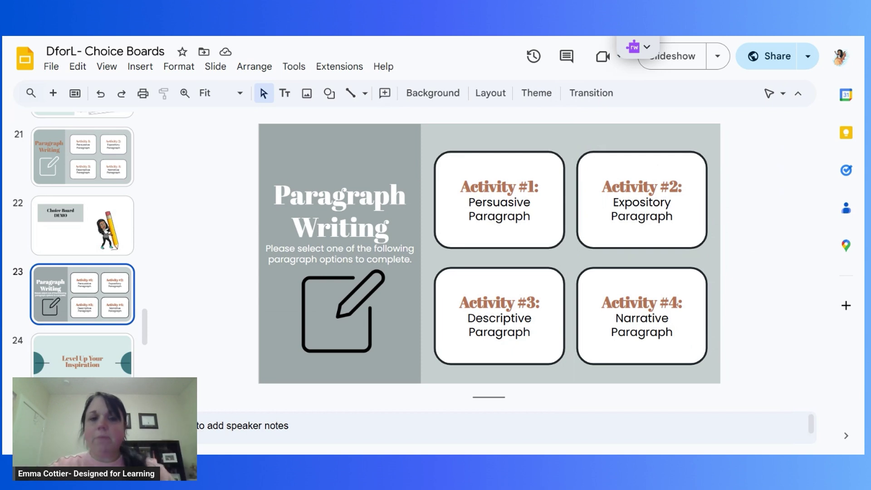
{"action": "left_click", "coordinate": [633, 168]}
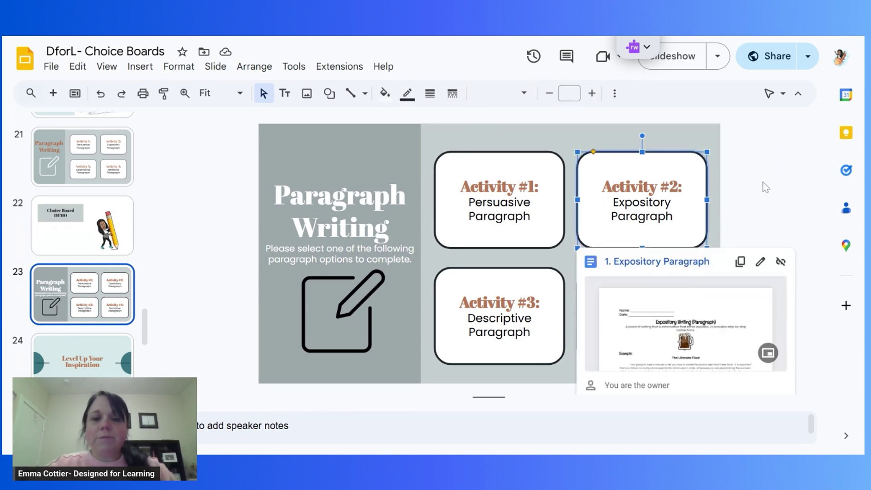